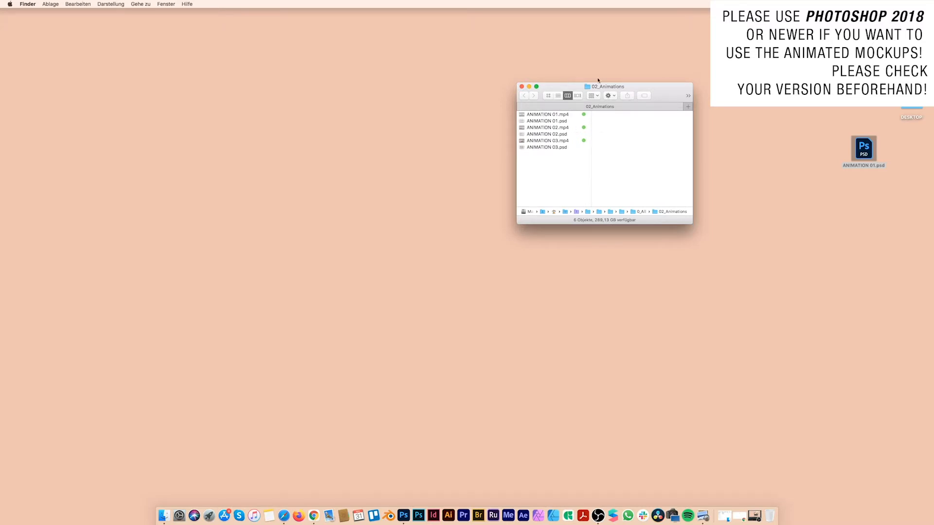
Preview the PSD files in the 02_Animations folder and open ANIMATION 01.psd in Photoshop
{"action": "left_click_drag", "start_coordinate": [565, 87], "coordinate": [592, 102]}
{"action": "left_click", "coordinate": [591, 138]}
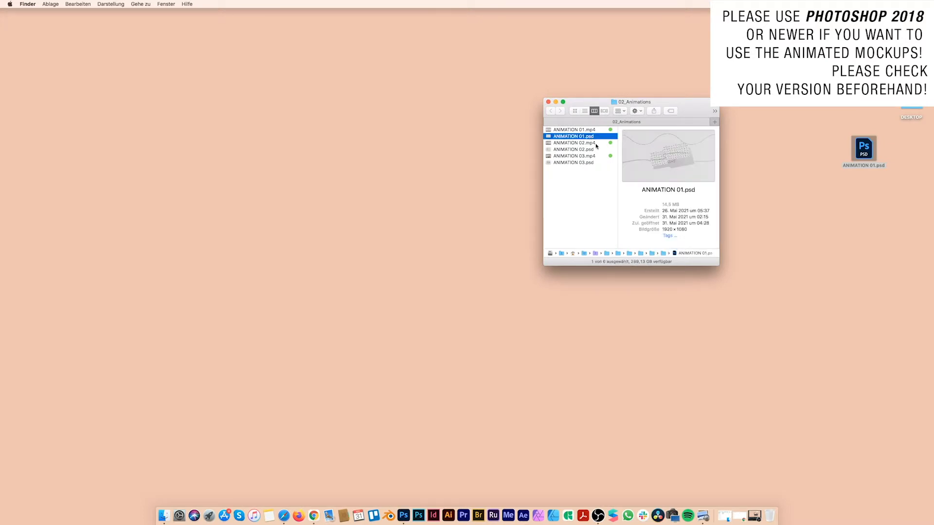
{"action": "left_click", "coordinate": [582, 149]}
{"action": "left_click", "coordinate": [582, 163]}
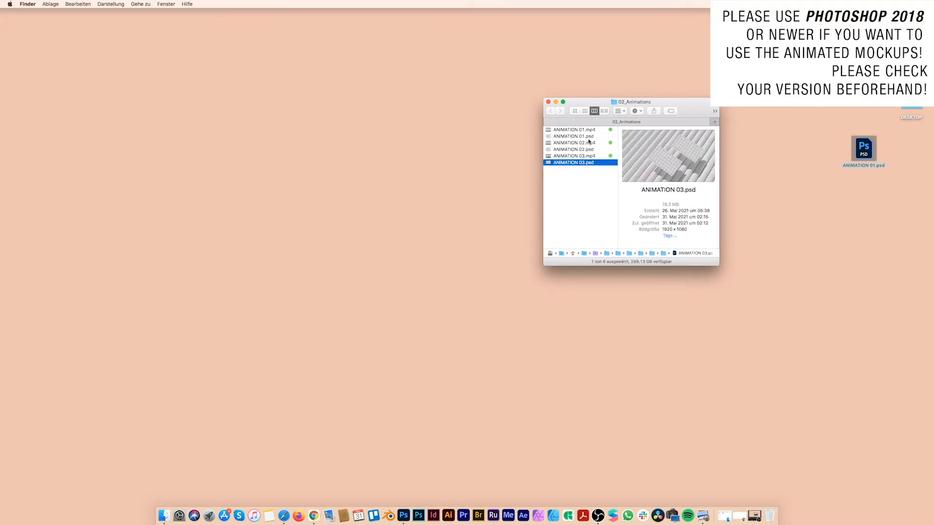
{"action": "double_click", "coordinate": [581, 137]}
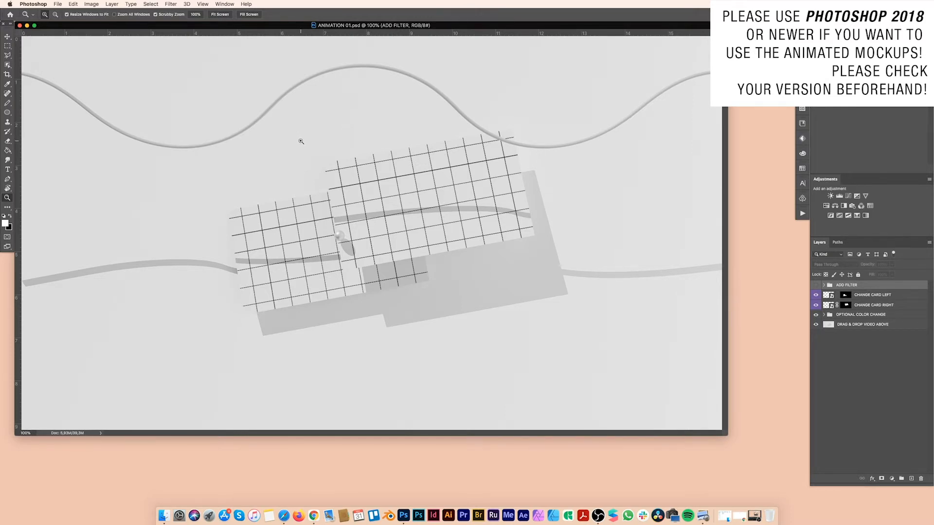
Shrink the mockup's document window and view it at 66.67% so the whole canvas fits beside the 02_Animations folder window
{"action": "left_click", "coordinate": [742, 407]}
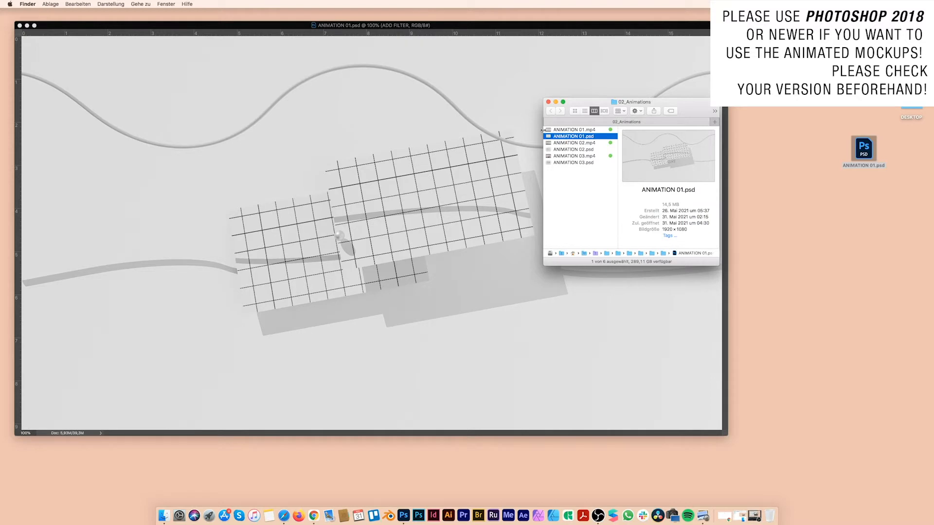
{"action": "left_click", "coordinate": [438, 37]}
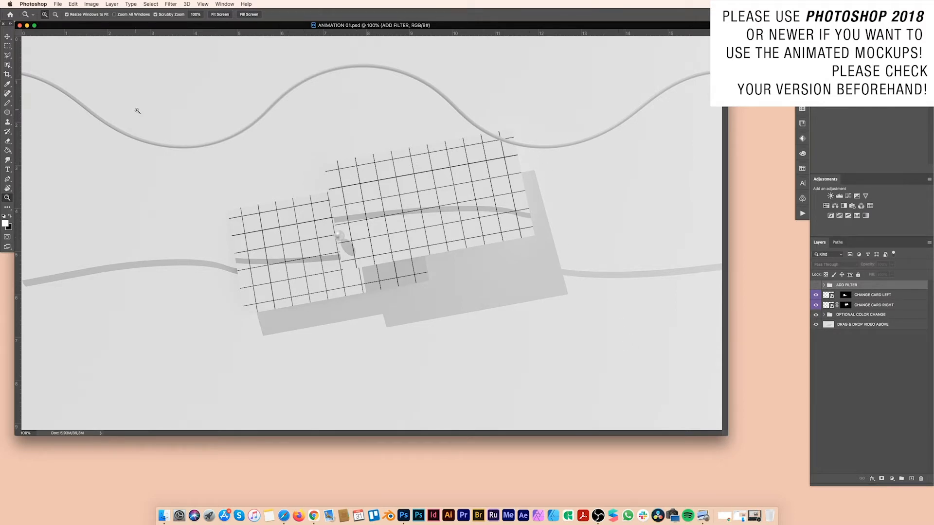
{"action": "left_click_drag", "start_coordinate": [727, 434], "coordinate": [471, 286]}
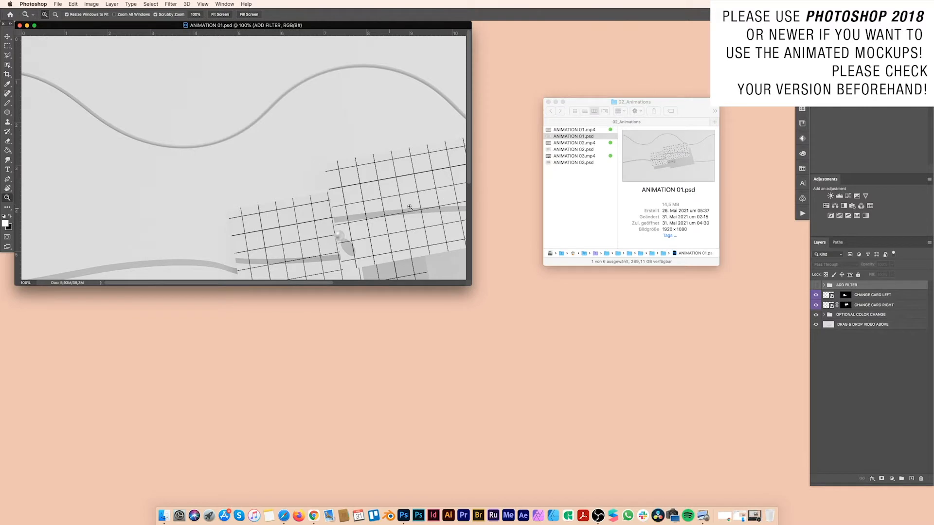
{"action": "scroll", "coordinate": [397, 208], "scroll_direction": "right", "scroll_amount": 5}
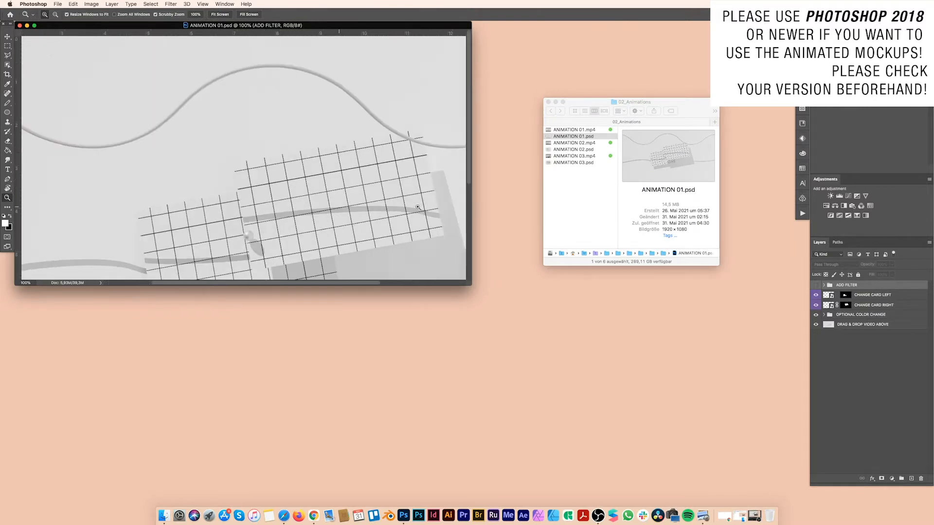
{"action": "scroll", "coordinate": [417, 207], "scroll_direction": "down", "scroll_amount": 6}
{"action": "scroll", "coordinate": [417, 207], "scroll_direction": "left", "scroll_amount": 4}
{"action": "scroll", "coordinate": [417, 208], "scroll_direction": "up", "scroll_amount": 4}
{"action": "left_click", "coordinate": [224, 129], "text": "alt"}
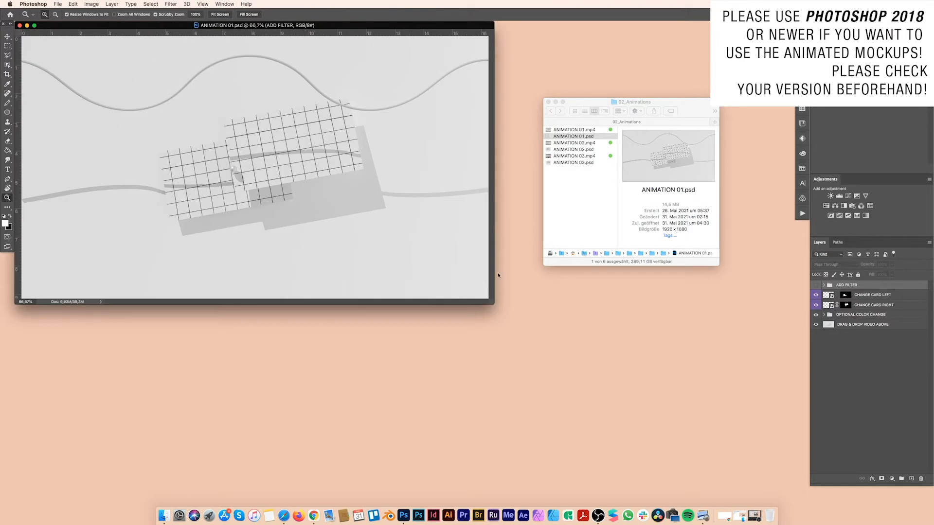
{"action": "left_click_drag", "start_coordinate": [493, 304], "coordinate": [542, 363]}
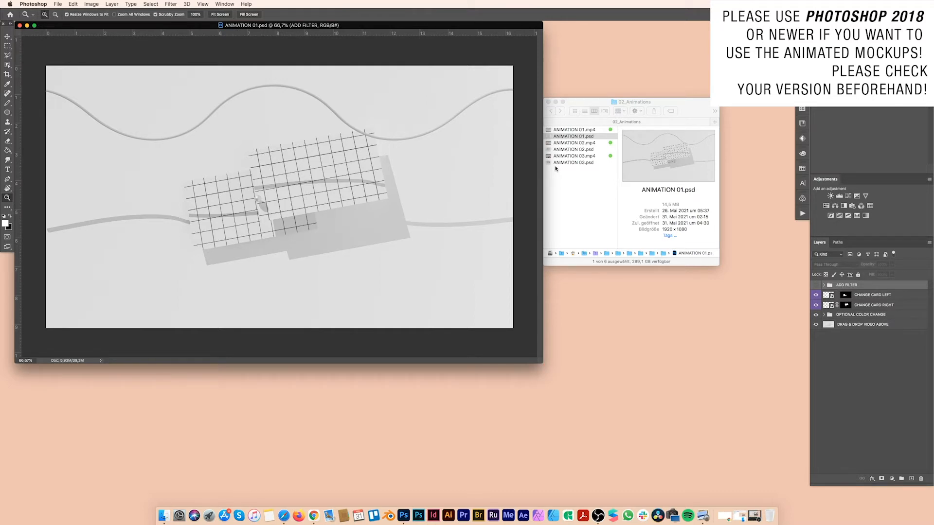
Place ANIMATION 01.mp4 from the folder directly above the DRAG & DROP VIDEO ABOVE layer at its default size
{"action": "left_click", "coordinate": [843, 325]}
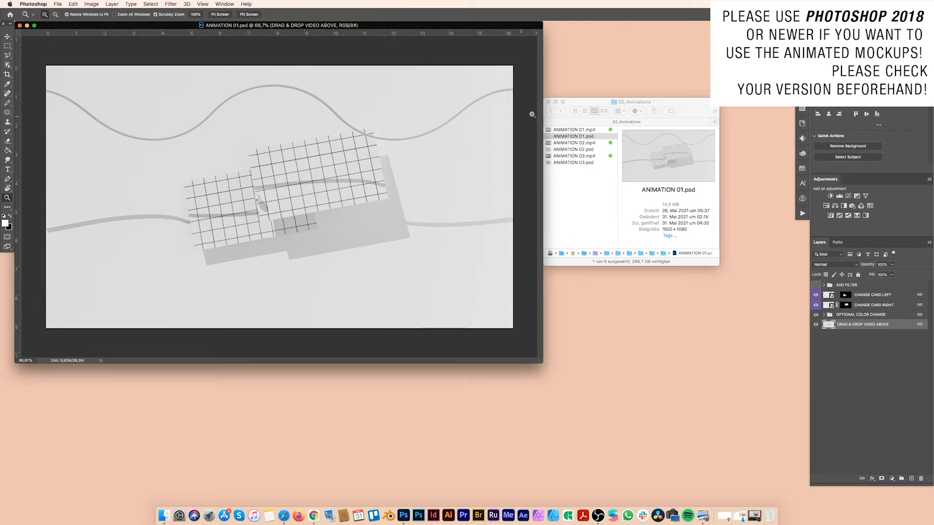
{"action": "left_click_drag", "start_coordinate": [595, 130], "coordinate": [217, 140]}
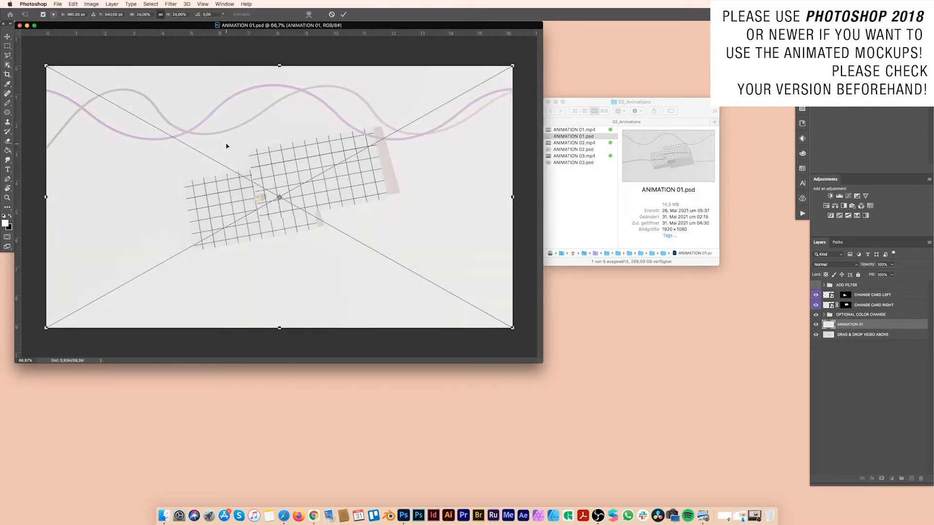
{"action": "key", "text": "Return"}
{"action": "key", "text": "z"}
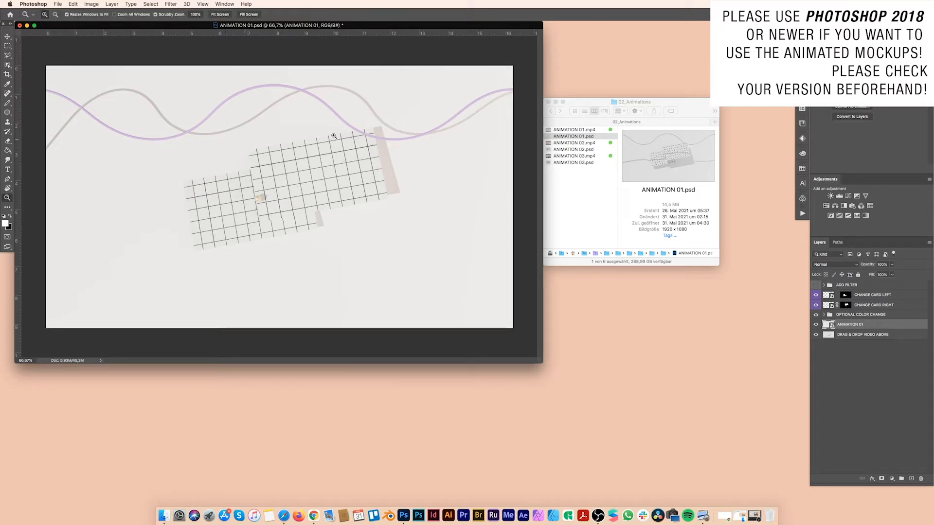
Toggle the visibility of the ANIMATION 01 video layer to compare the mockup with and without it
{"action": "left_click", "coordinate": [815, 325]}
{"action": "left_click", "coordinate": [816, 325]}
{"action": "left_click", "coordinate": [816, 324]}
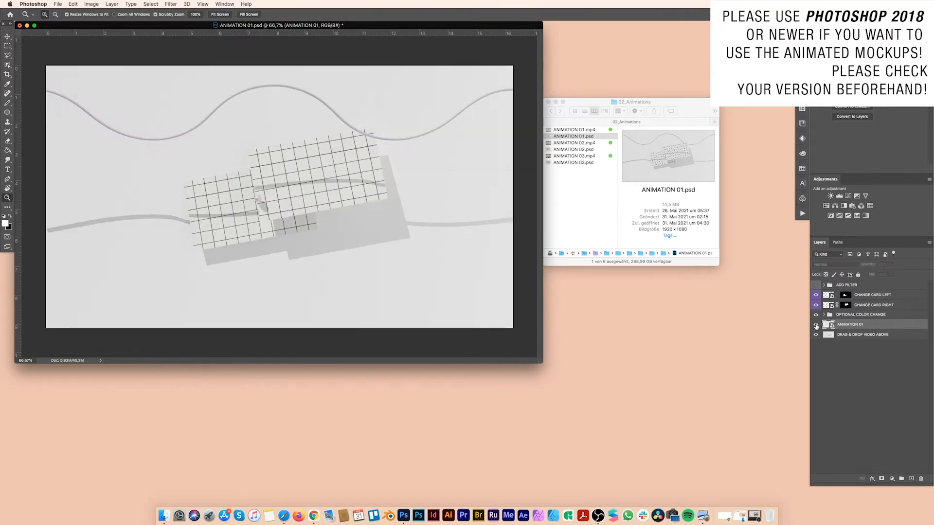
{"action": "left_click", "coordinate": [816, 324]}
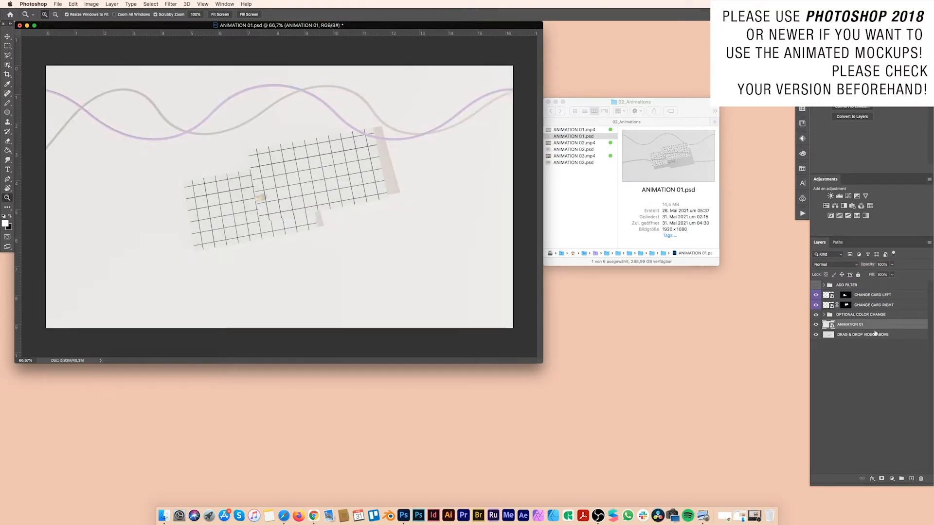
Show the Timeline panel, make it smaller, enlarge its clip display and place it clear of the mockup artwork
{"action": "left_click", "coordinate": [224, 4]}
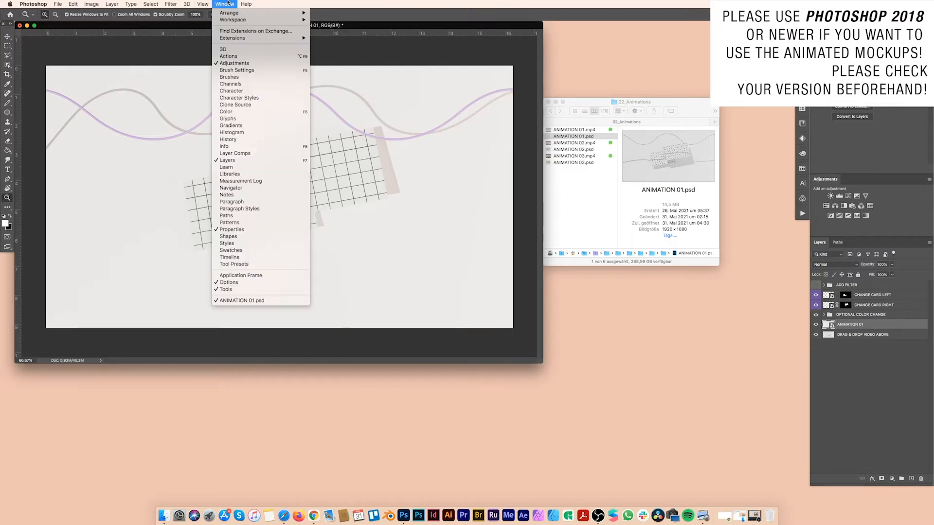
{"action": "left_click", "coordinate": [250, 257]}
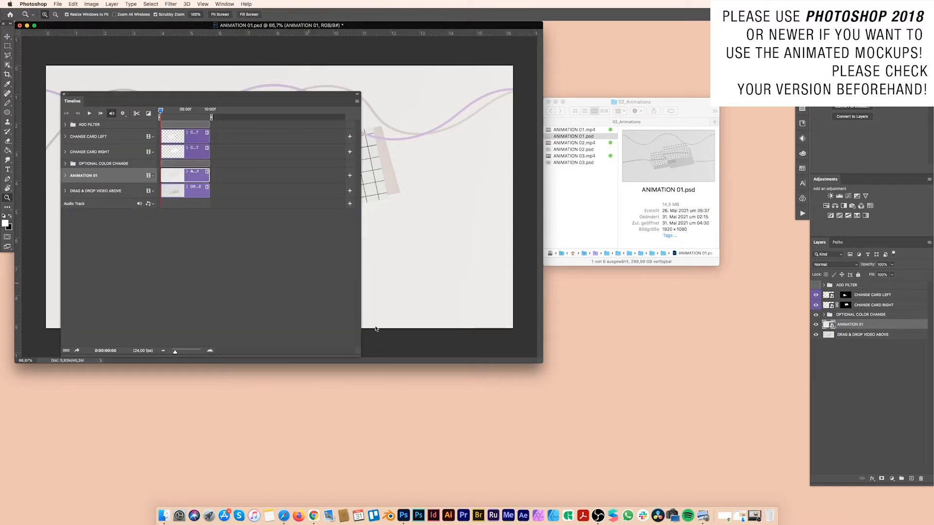
{"action": "left_click_drag", "start_coordinate": [361, 361], "coordinate": [288, 319]}
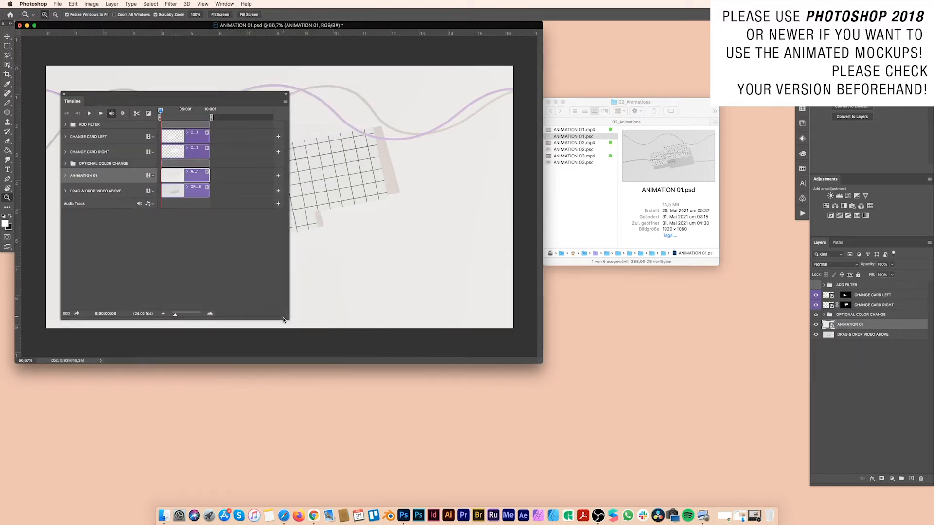
{"action": "left_click_drag", "start_coordinate": [175, 315], "coordinate": [176, 316]}
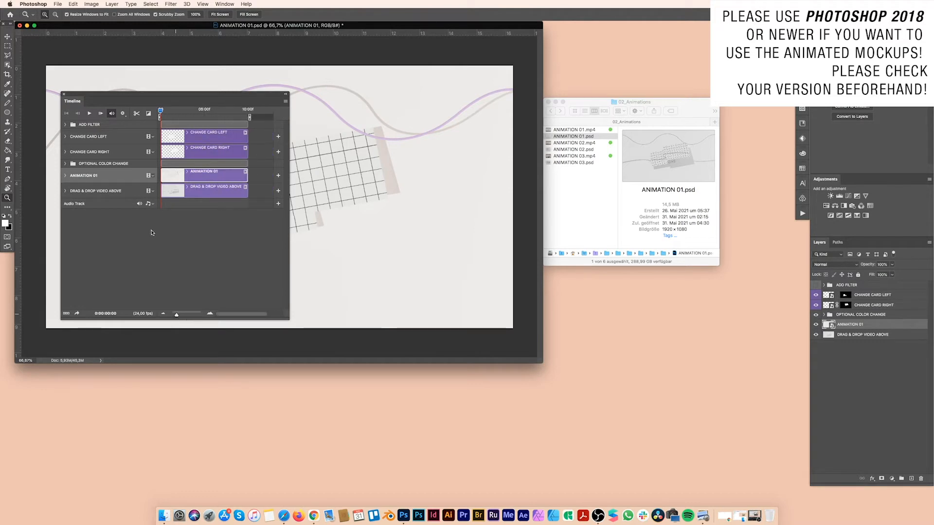
{"action": "left_click_drag", "start_coordinate": [174, 95], "coordinate": [579, 221]}
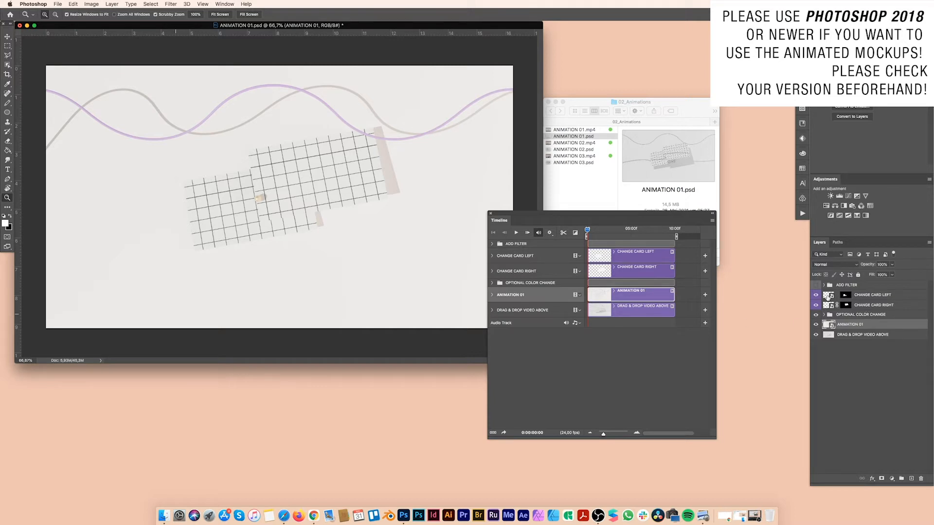
Open the CHANGE CARD LEFT smart object, add the text TEST and enlarge it to span most of the card
{"action": "double_click", "coordinate": [828, 295]}
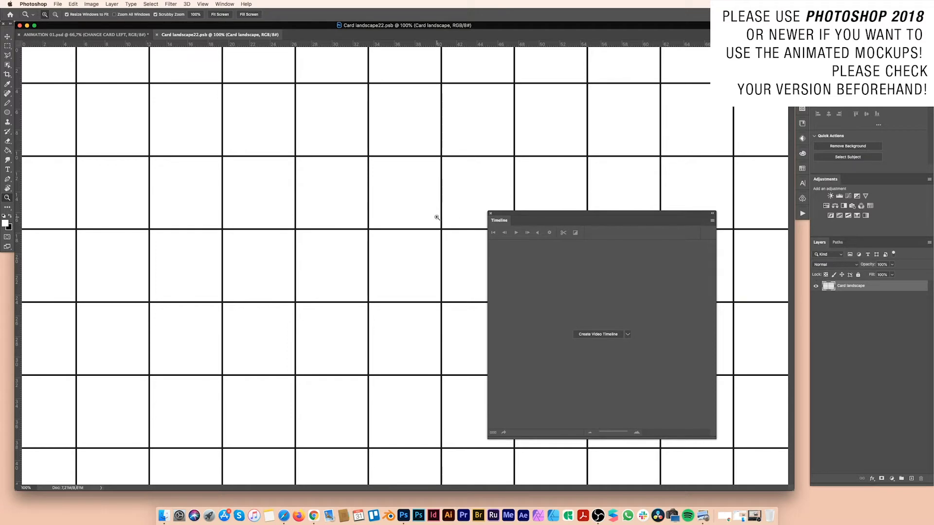
{"action": "key", "text": "t"}
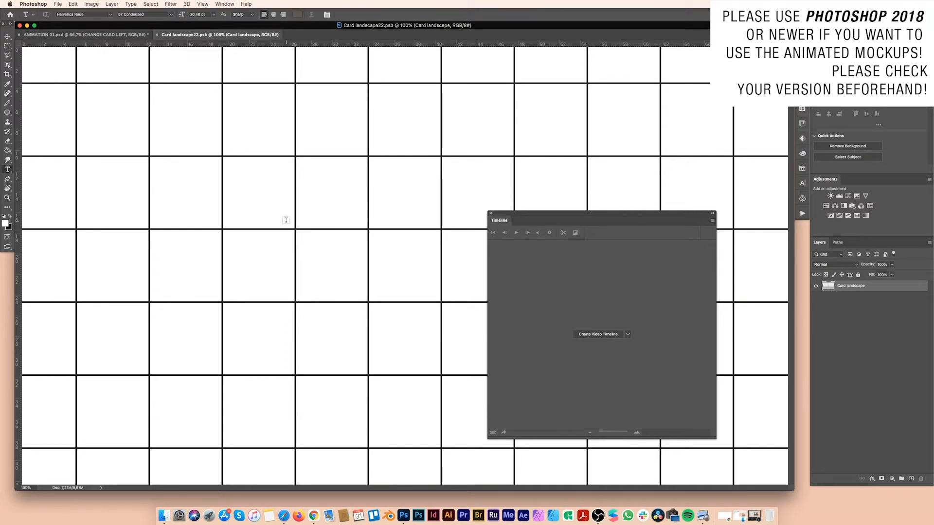
{"action": "left_click", "coordinate": [286, 220]}
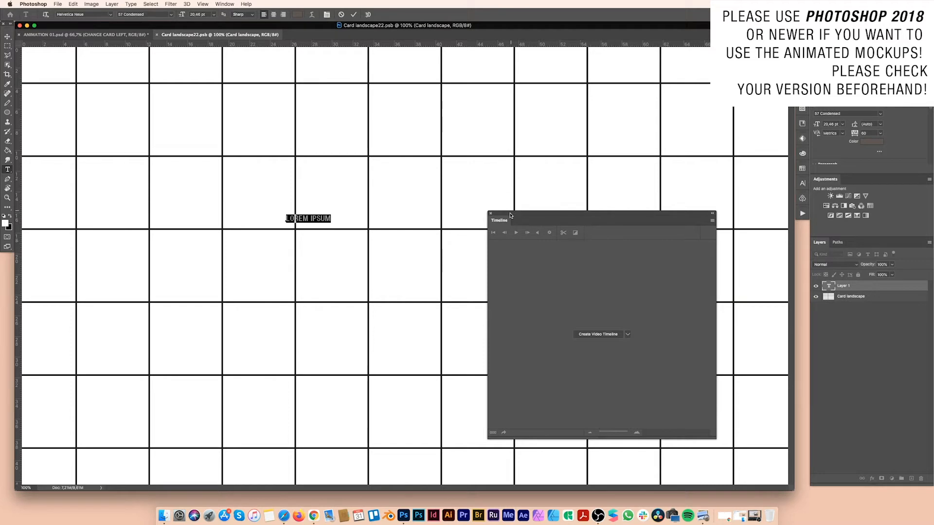
{"action": "left_click", "coordinate": [8, 36]}
{"action": "left_click_drag", "start_coordinate": [558, 215], "coordinate": [652, 410]}
{"action": "left_click", "coordinate": [897, 294]}
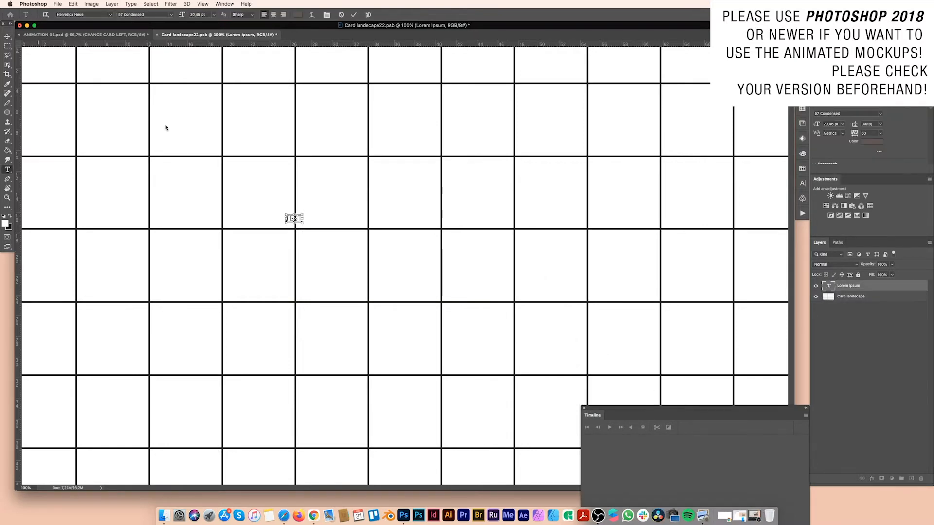
{"action": "key", "text": "ctrl+t"}
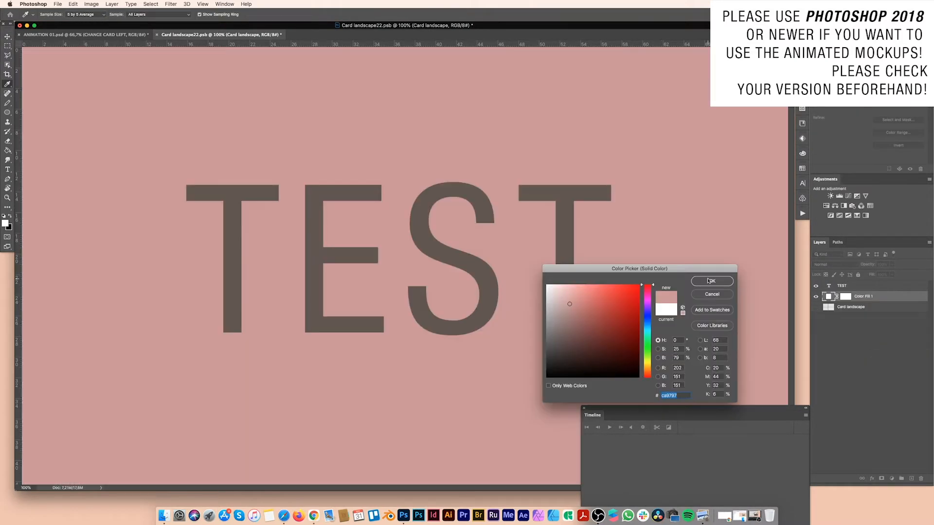
Apply a solid colour fill of #ca9797 beneath the text and recolour the TEST text white
{"action": "left_click", "coordinate": [707, 281]}
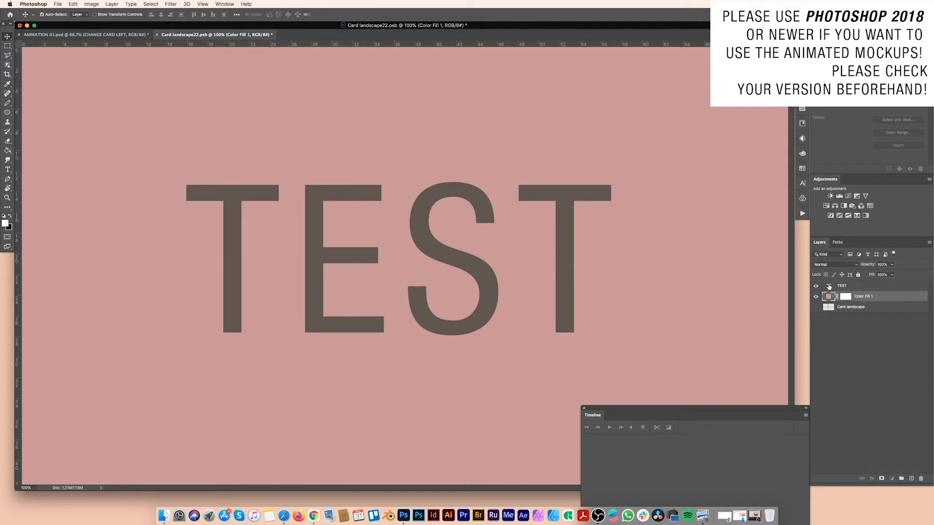
{"action": "left_click", "coordinate": [829, 287]}
{"action": "left_click", "coordinate": [871, 142]}
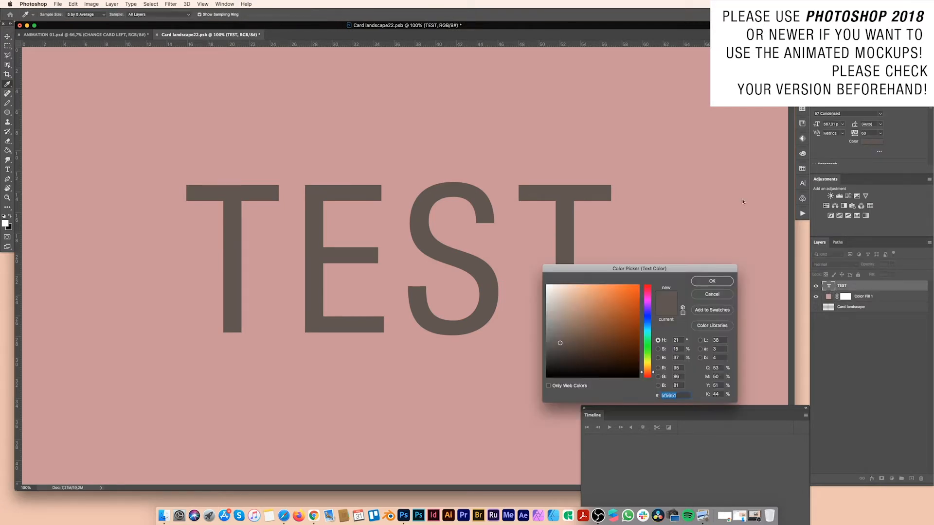
{"action": "left_click_drag", "start_coordinate": [544, 295], "coordinate": [530, 263]}
{"action": "left_click", "coordinate": [704, 282]}
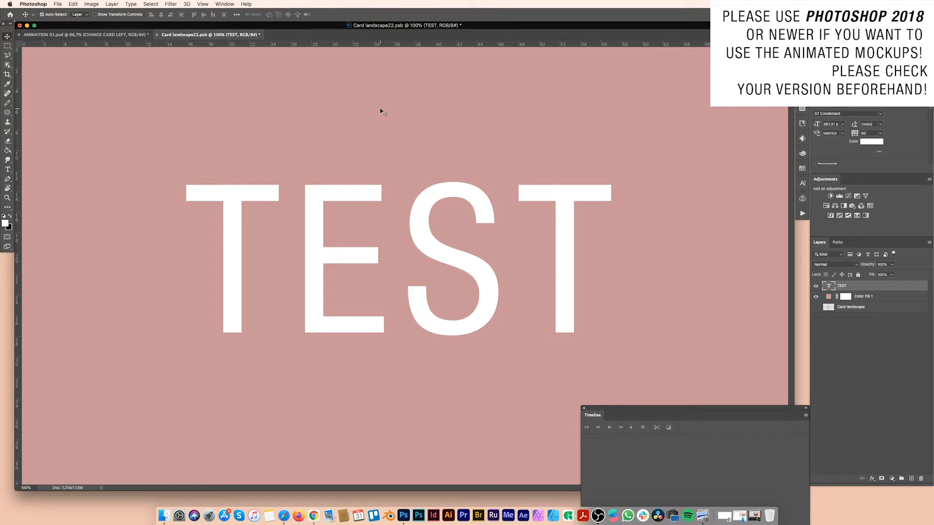
Save and close the left card artwork, and place the Timeline panel fully in view with the playhead at the start
{"action": "key", "text": "super+s"}
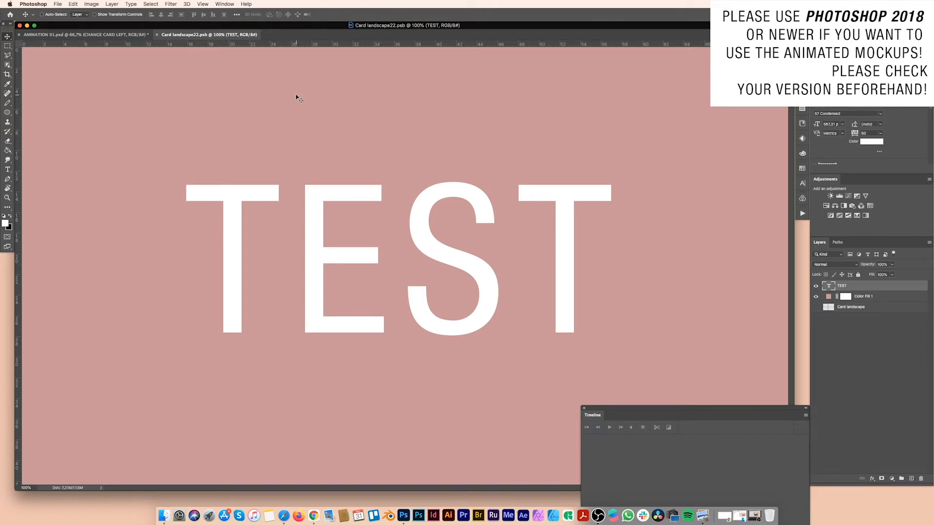
{"action": "key", "text": "super+w"}
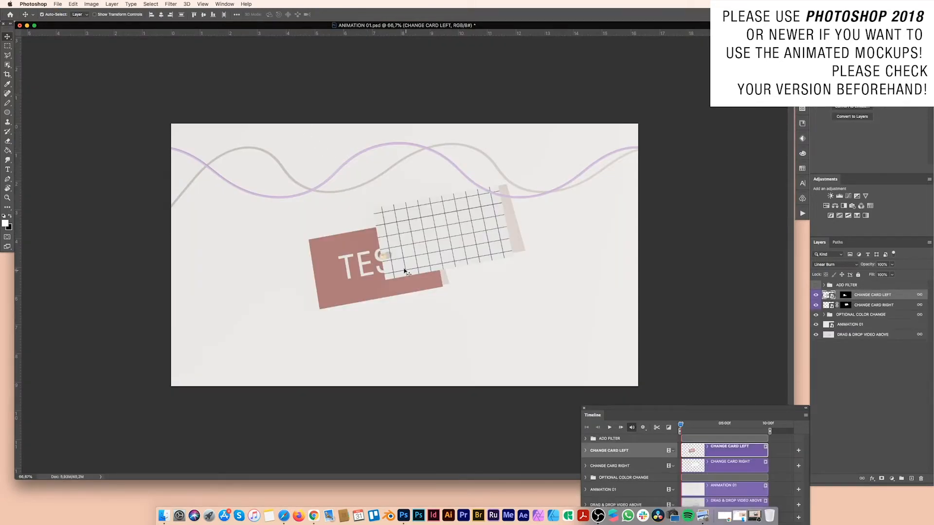
{"action": "key", "text": "z"}
{"action": "left_click", "coordinate": [369, 225]}
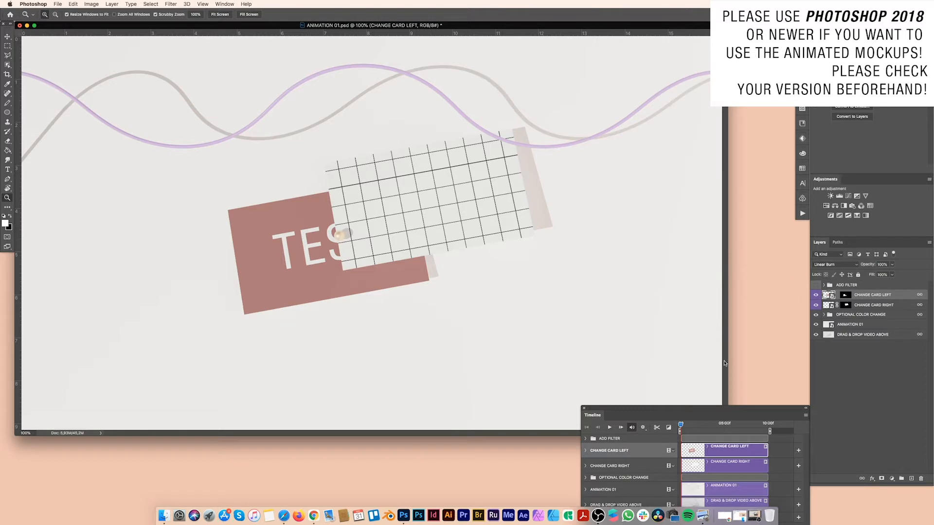
{"action": "left_click_drag", "start_coordinate": [675, 410], "coordinate": [612, 207]}
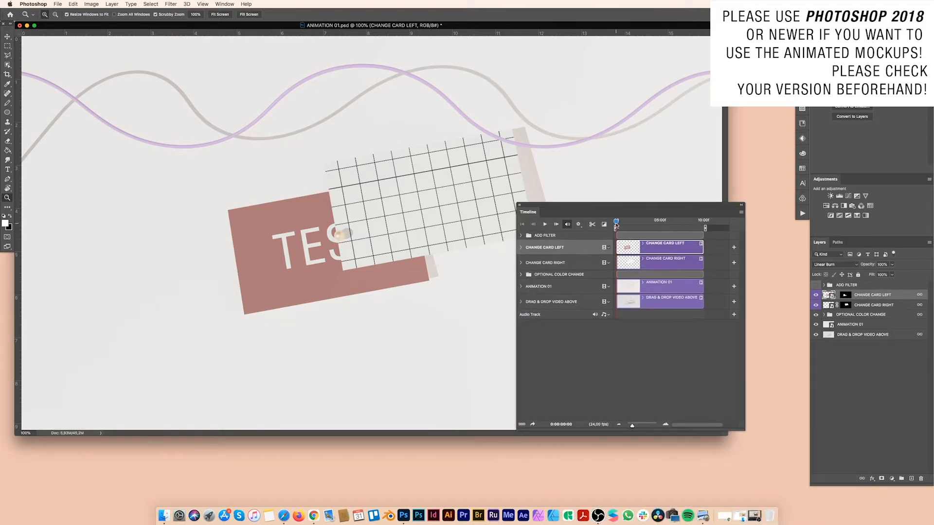
{"action": "left_click_drag", "start_coordinate": [616, 222], "coordinate": [595, 232]}
Open the Render Video settings for the animated mockup and set the Desktop as the output folder
{"action": "left_click", "coordinate": [58, 3]}
{"action": "mouse_move", "coordinate": [84, 105]}
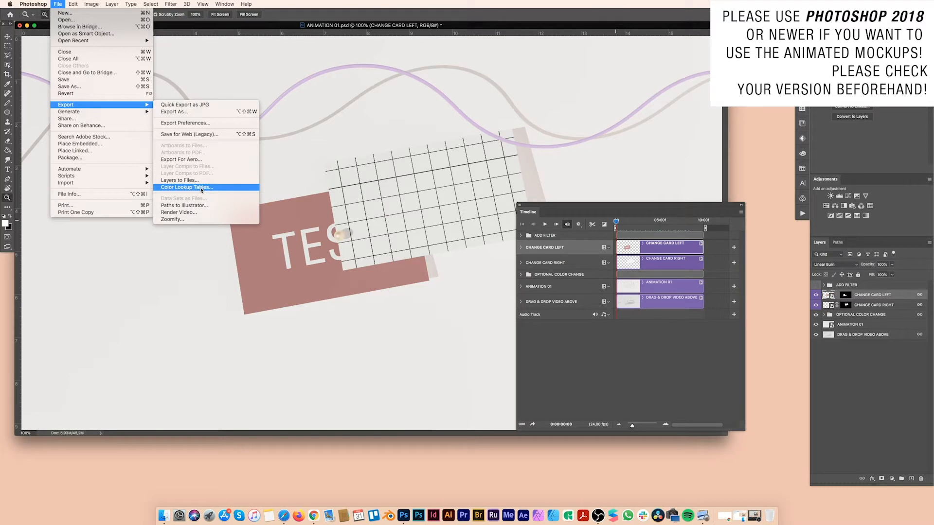
{"action": "left_click", "coordinate": [193, 213]}
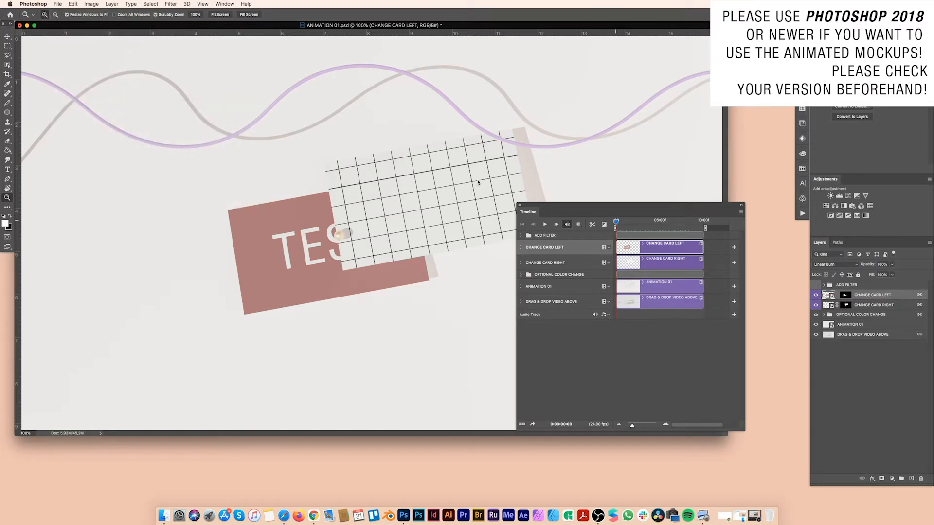
{"action": "left_click_drag", "start_coordinate": [426, 230], "coordinate": [287, 88]}
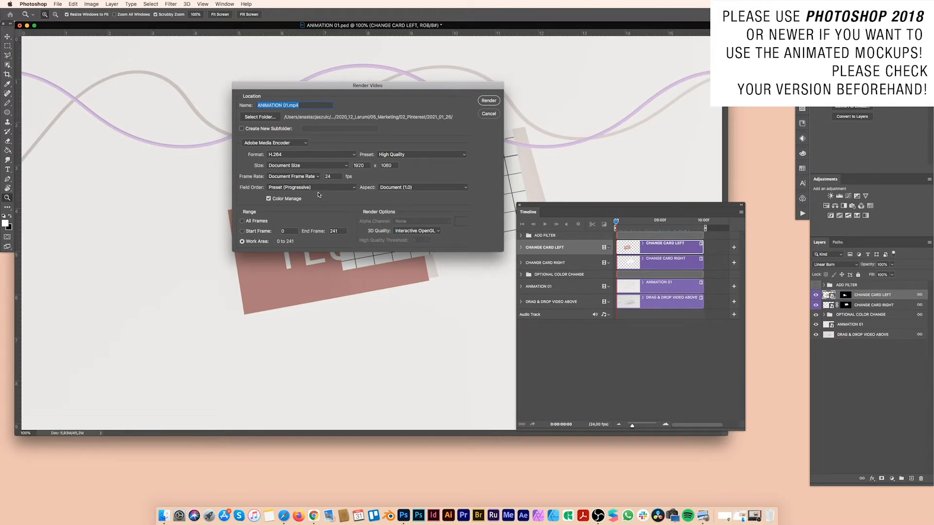
{"action": "left_click", "coordinate": [335, 176]}
{"action": "left_click", "coordinate": [261, 117]}
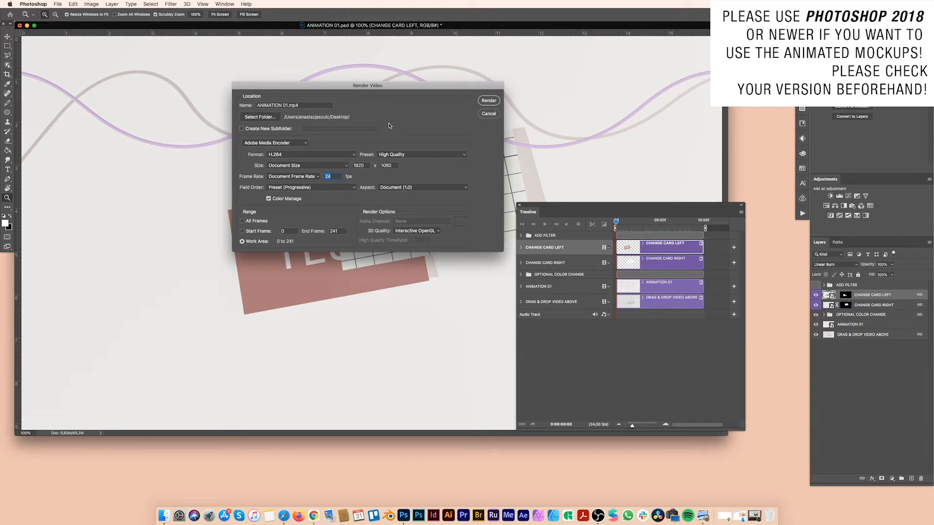
Render the animation to the Desktop, preview the exported ANIMATION 01.mp4, and return to the mockup document in Photoshop
{"action": "left_click", "coordinate": [489, 100]}
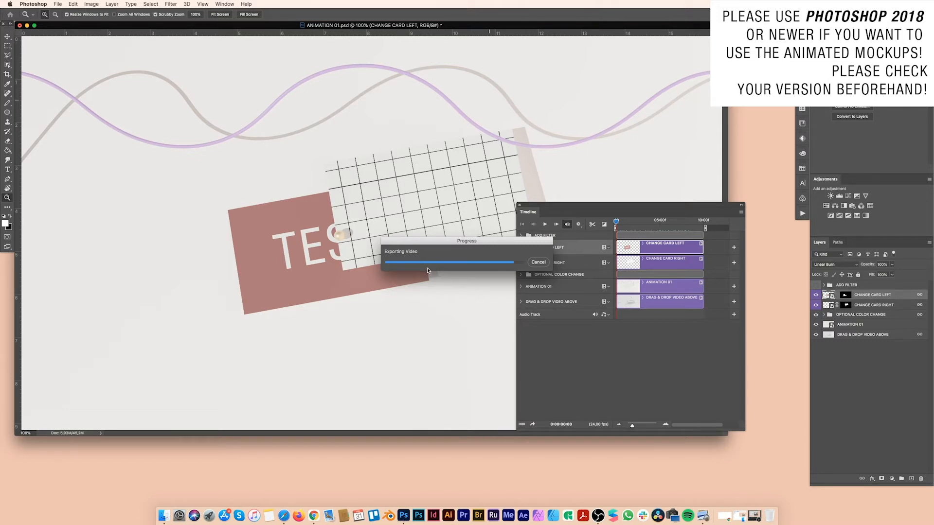
{"action": "left_click", "coordinate": [755, 174]}
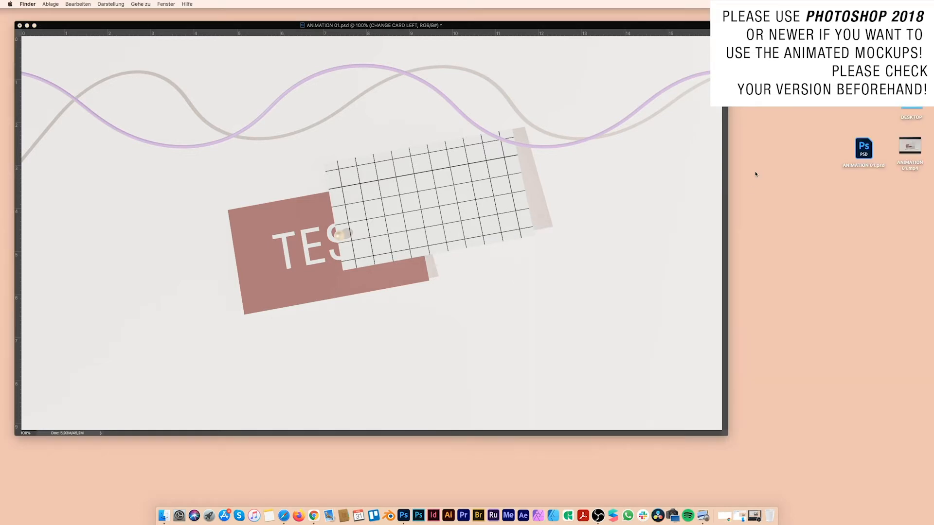
{"action": "left_click", "coordinate": [902, 153]}
{"action": "key", "text": "space"}
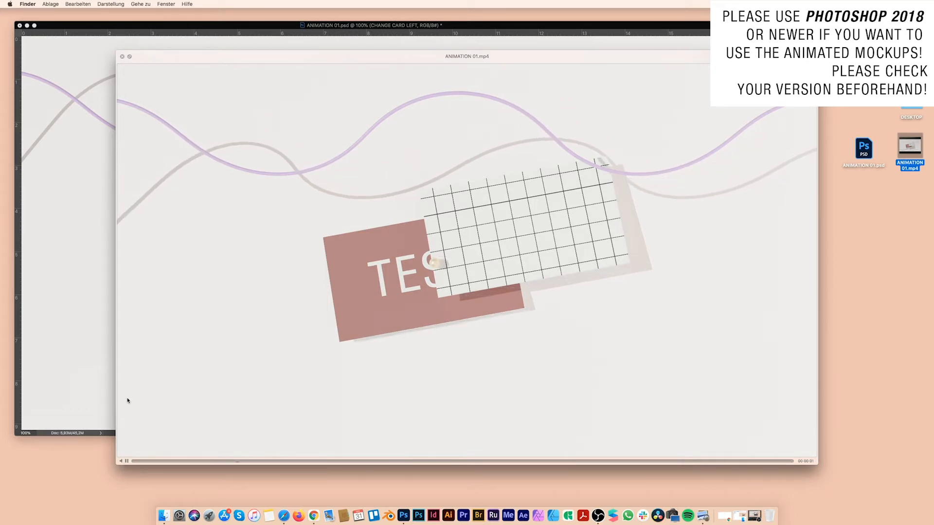
{"action": "left_click", "coordinate": [122, 57]}
{"action": "left_click", "coordinate": [188, 27]}
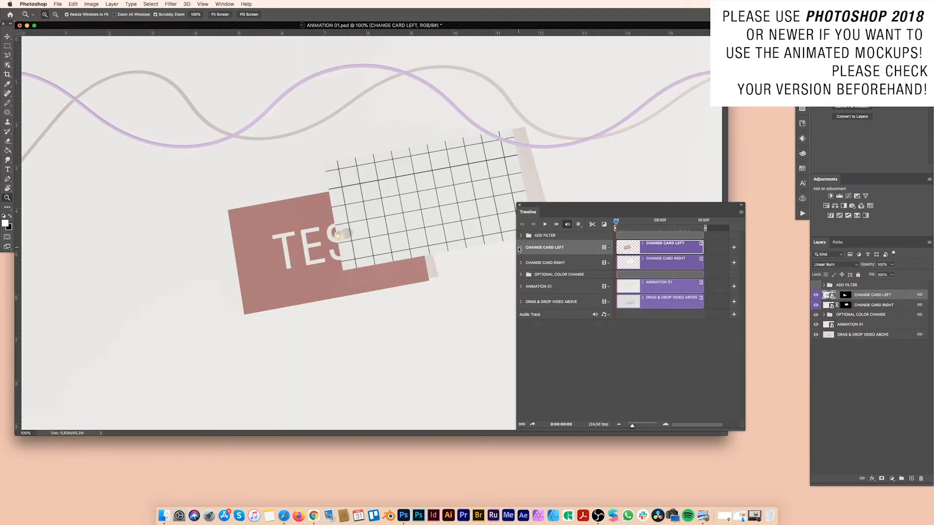
Enlarge the Timeline panel, place it over the middle of the document, and deselect all layers
{"action": "left_click_drag", "start_coordinate": [627, 207], "coordinate": [341, 139]}
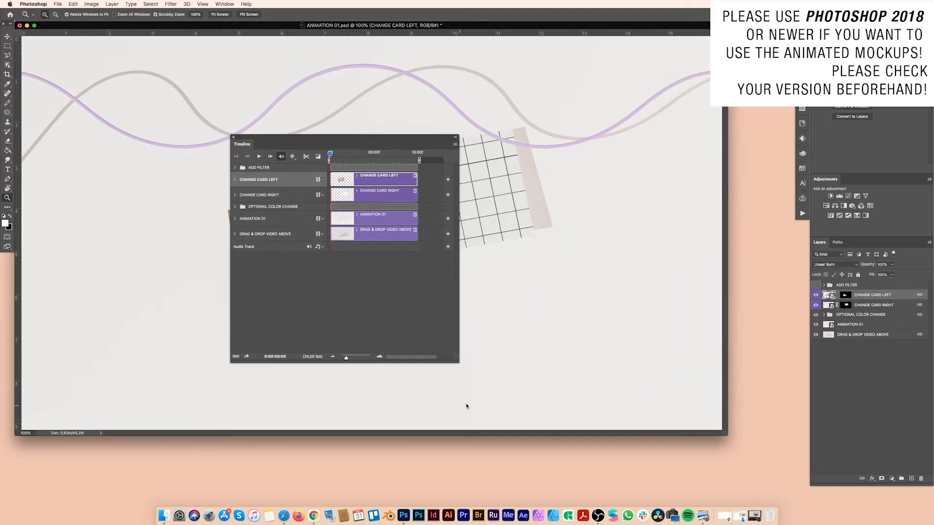
{"action": "left_click_drag", "start_coordinate": [461, 362], "coordinate": [537, 452]}
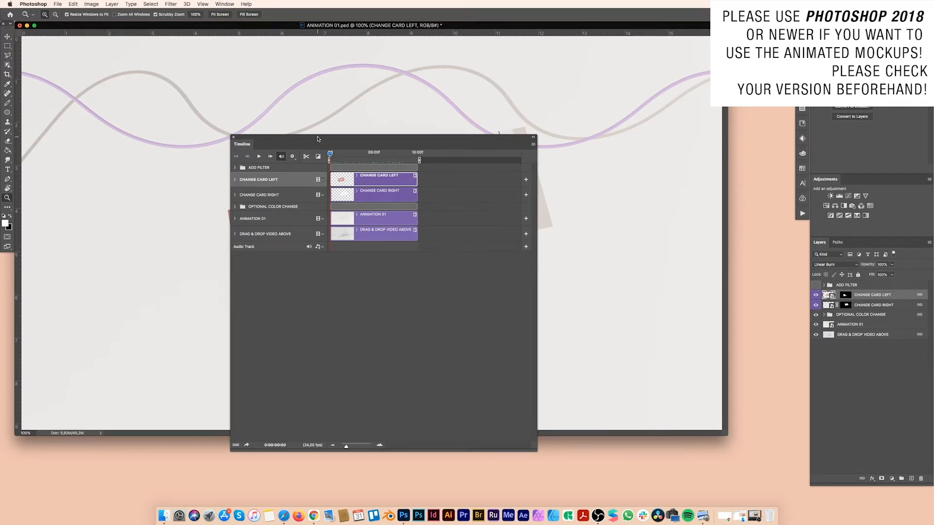
{"action": "left_click_drag", "start_coordinate": [316, 138], "coordinate": [369, 168]}
{"action": "left_click", "coordinate": [864, 388]}
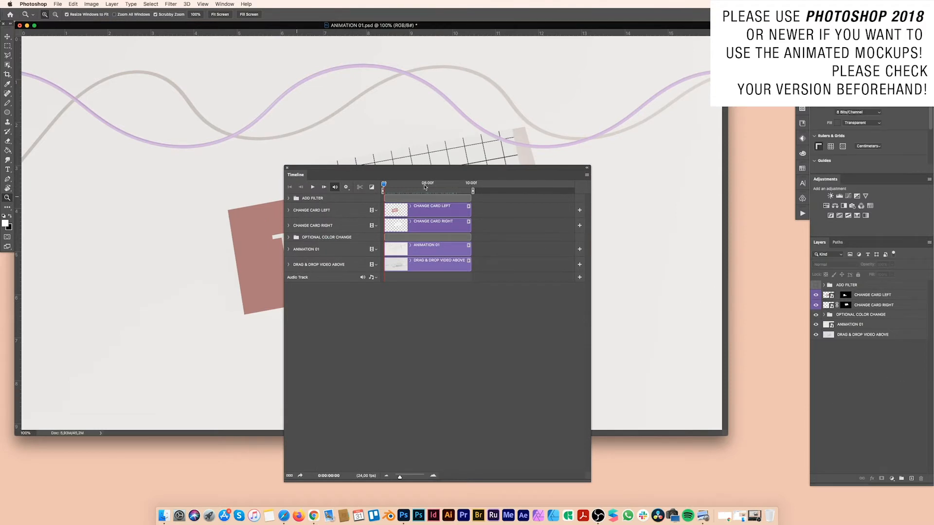
Add a white LOREM IPSUM text layer above the cards with the playhead at 0:00:02:15
{"action": "left_click_drag", "start_coordinate": [384, 186], "coordinate": [405, 185]}
{"action": "key", "text": "t"}
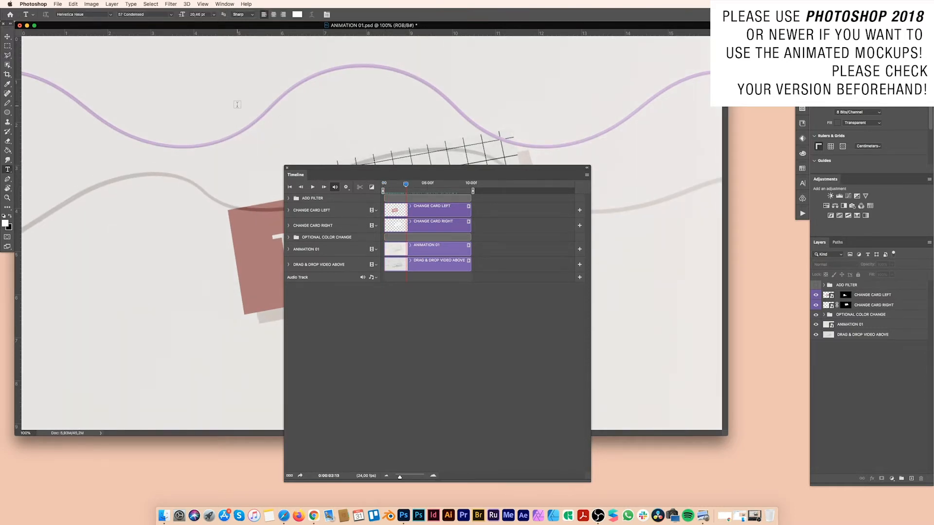
{"action": "left_click", "coordinate": [238, 105]}
{"action": "left_click", "coordinate": [447, 356]}
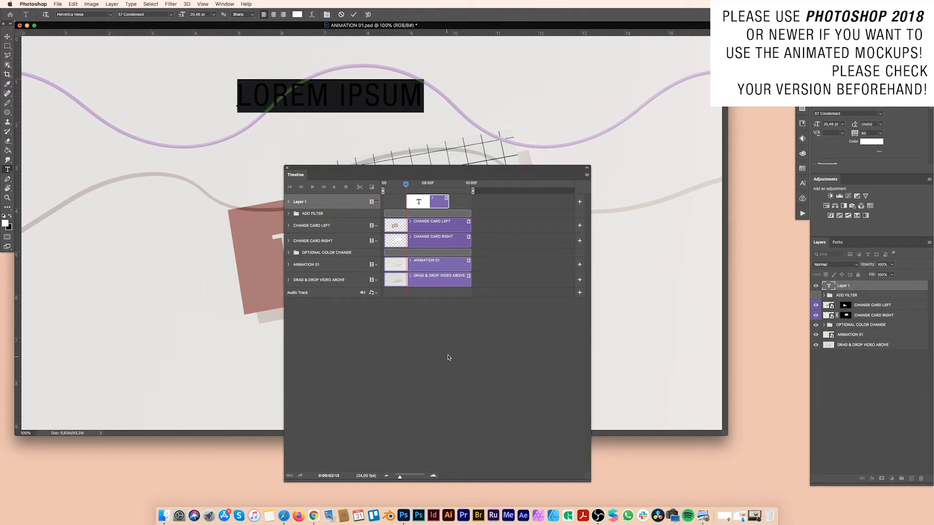
{"action": "key", "text": "v"}
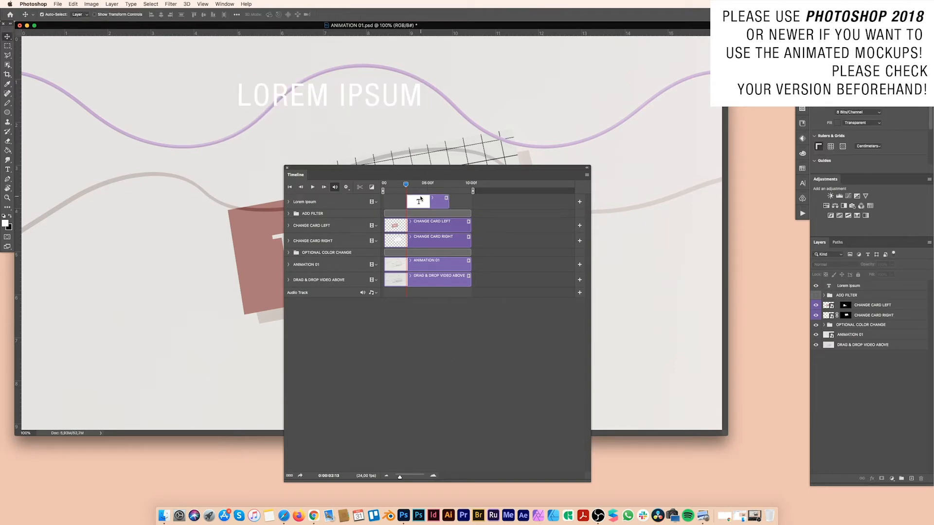
Stretch the Lorem Ipsum clip over the full length of the timeline, and delete the text layer
{"action": "left_click_drag", "start_coordinate": [406, 186], "coordinate": [380, 198]}
{"action": "left_click_drag", "start_coordinate": [448, 203], "coordinate": [471, 205]}
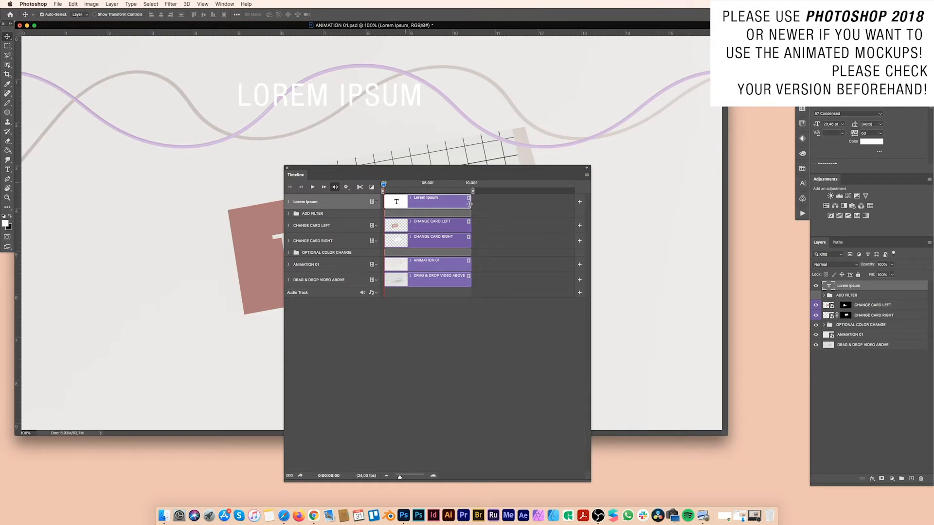
{"action": "mouse_move", "coordinate": [470, 204]}
{"action": "left_mouse_down"}
{"action": "mouse_move", "coordinate": [421, 204]}
{"action": "mouse_move", "coordinate": [470, 203]}
{"action": "left_mouse_up"}
{"action": "key", "text": "BackSpace"}
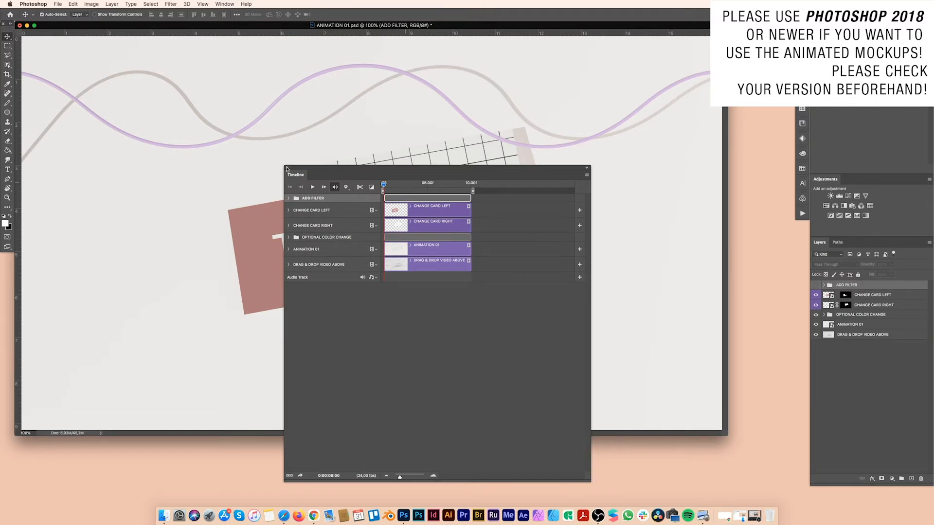
Close the mockup without saving and open the ANIMATION 01.psd file from the desktop in Photoshop
{"action": "left_click", "coordinate": [19, 26]}
{"action": "left_click", "coordinate": [449, 165]}
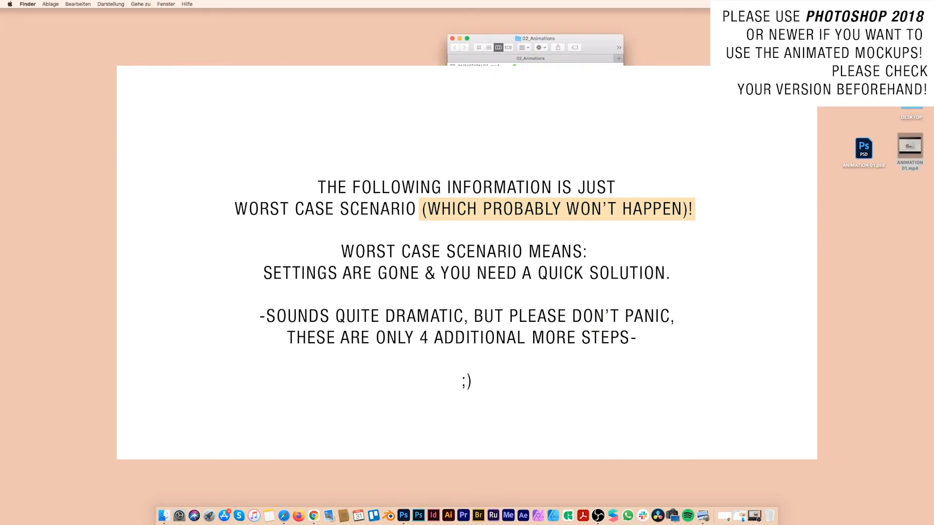
{"action": "left_click_drag", "start_coordinate": [867, 149], "coordinate": [778, 194]}
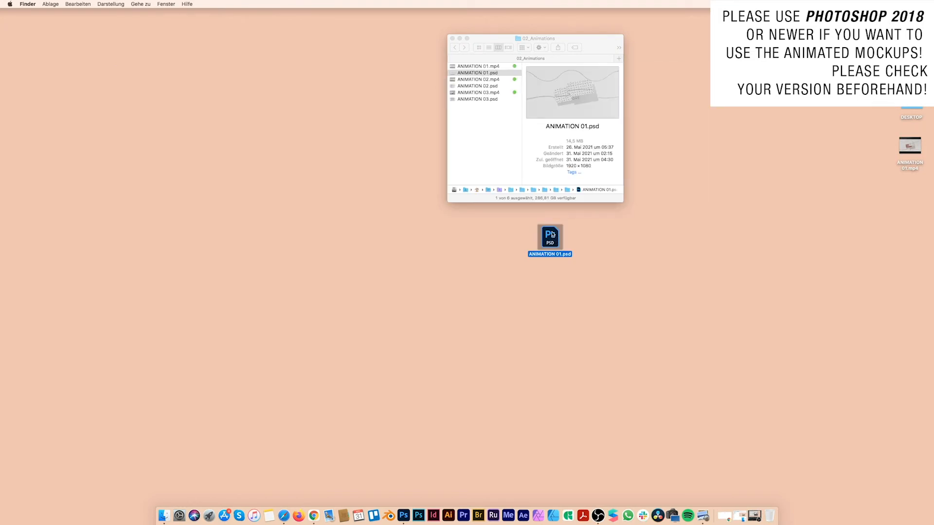
{"action": "left_click_drag", "start_coordinate": [552, 234], "coordinate": [404, 515]}
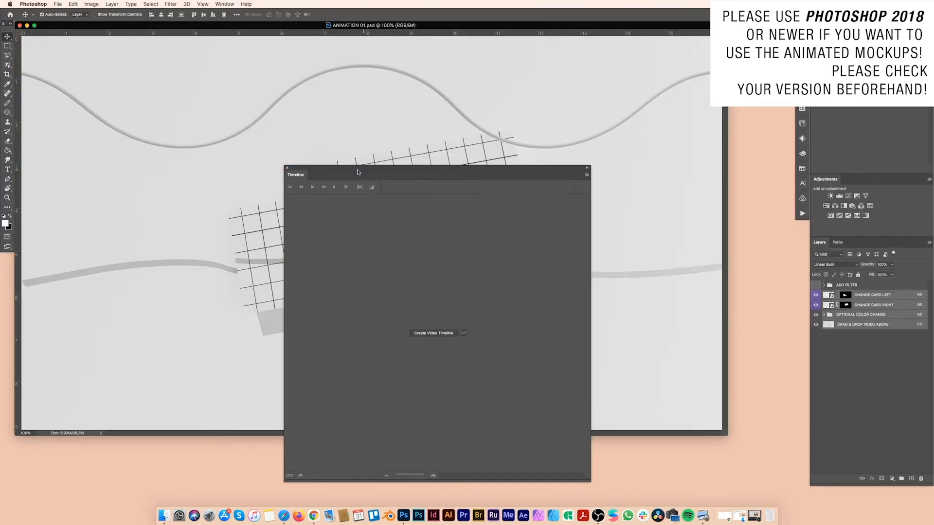
Reduce the document view to 66.7% and arrange the document, the 02_Animations folder window and the Timeline panel around each other
{"action": "left_click_drag", "start_coordinate": [569, 170], "coordinate": [273, 345]}
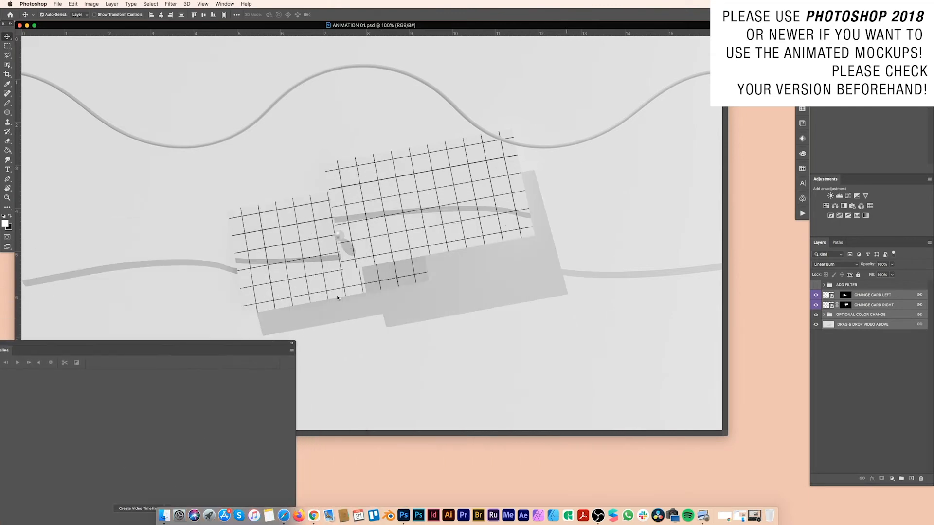
{"action": "left_click", "coordinate": [7, 198]}
{"action": "left_click", "coordinate": [41, 194], "text": "alt"}
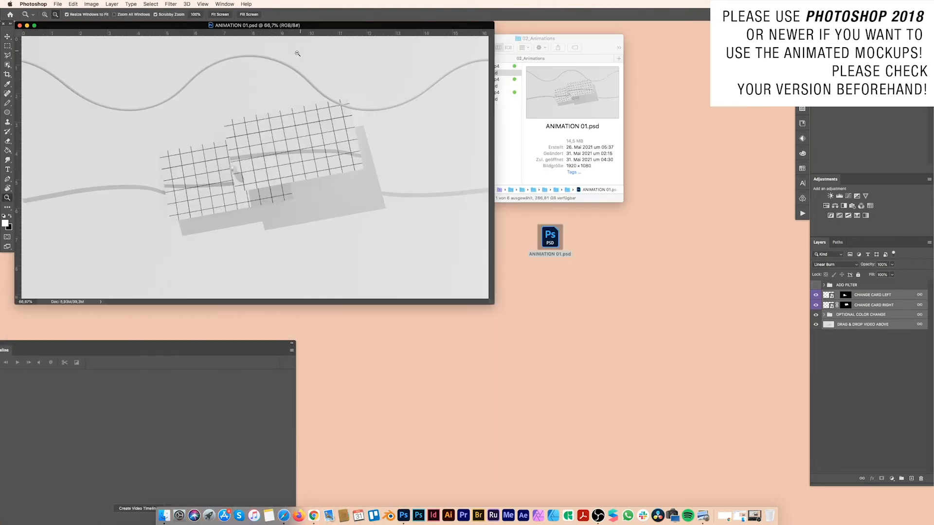
{"action": "left_click_drag", "start_coordinate": [506, 40], "coordinate": [604, 34]}
{"action": "left_click_drag", "start_coordinate": [425, 27], "coordinate": [484, 26]}
{"action": "left_click_drag", "start_coordinate": [141, 348], "coordinate": [239, 252]}
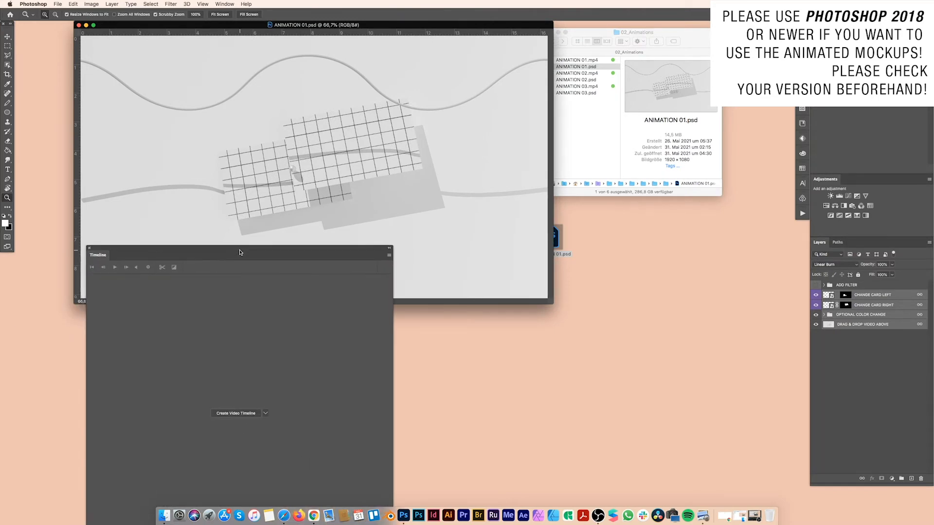
Check that the Timeline panel is enabled, shrink it, and place it directly beneath the document window
{"action": "left_click", "coordinate": [225, 4]}
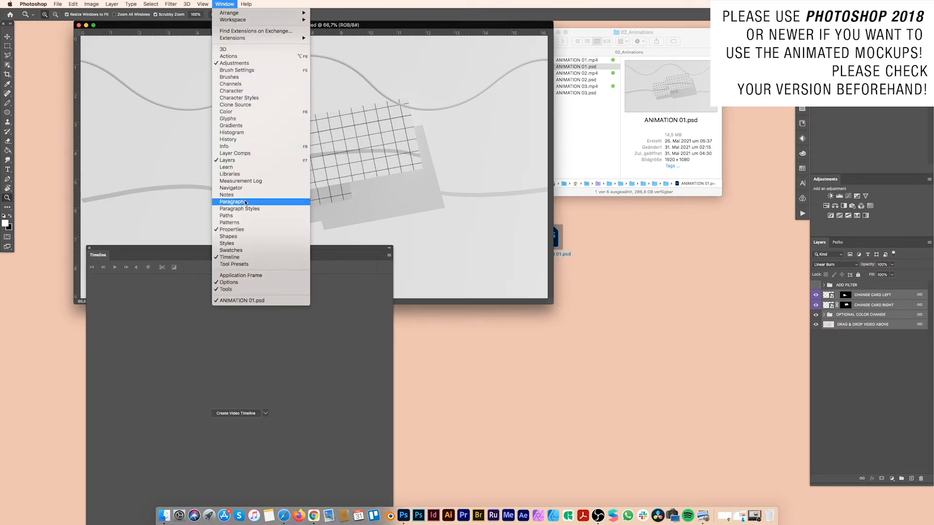
{"action": "left_click", "coordinate": [236, 257]}
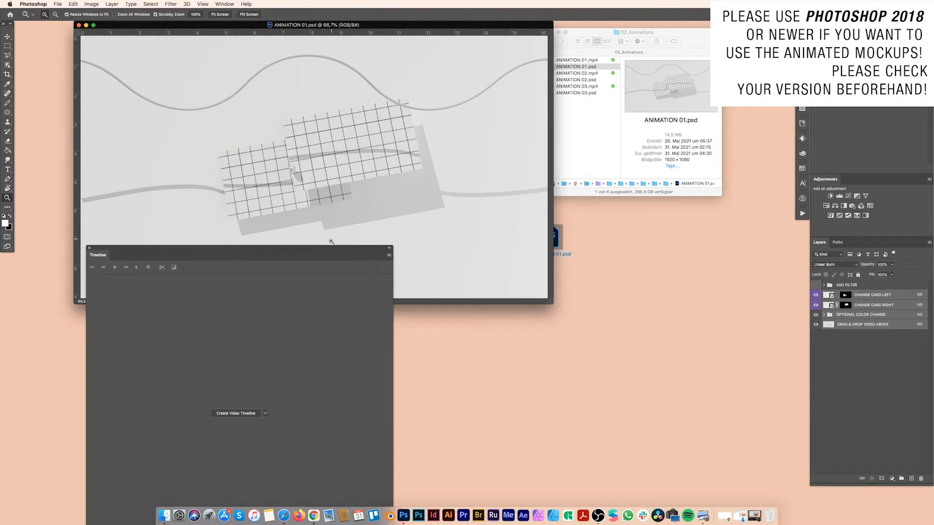
{"action": "left_click_drag", "start_coordinate": [330, 251], "coordinate": [321, 97]}
{"action": "left_click_drag", "start_coordinate": [384, 411], "coordinate": [337, 247]}
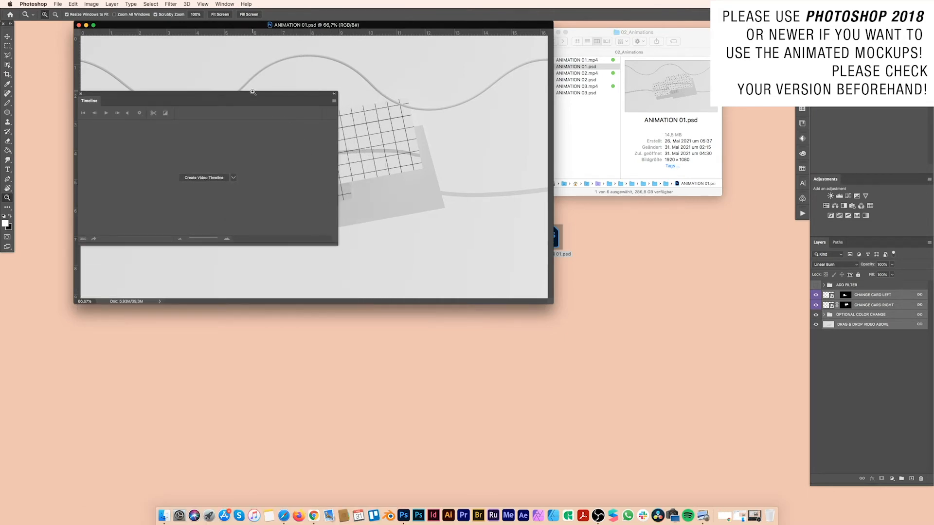
{"action": "left_click_drag", "start_coordinate": [251, 103], "coordinate": [253, 314]}
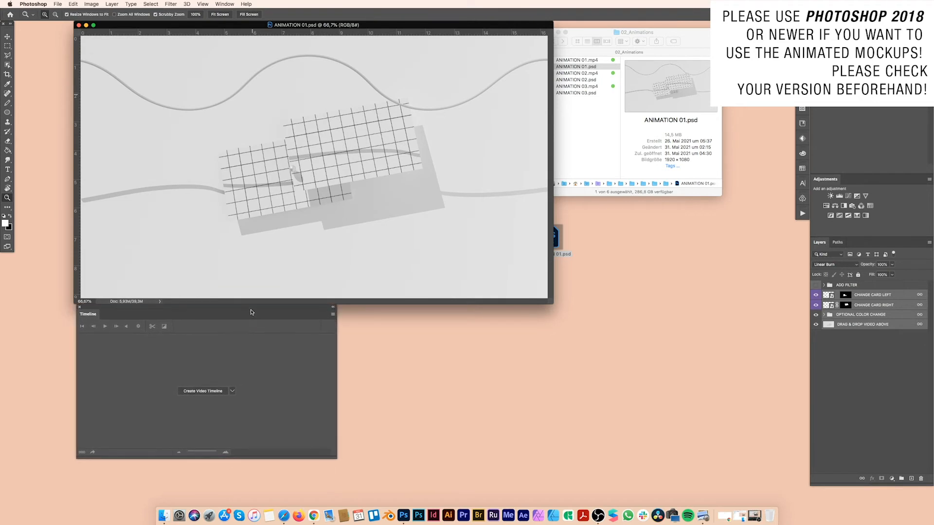
Create a video timeline for the mockup and enlarge the Timeline panel to show the clips in full
{"action": "left_click", "coordinate": [232, 392]}
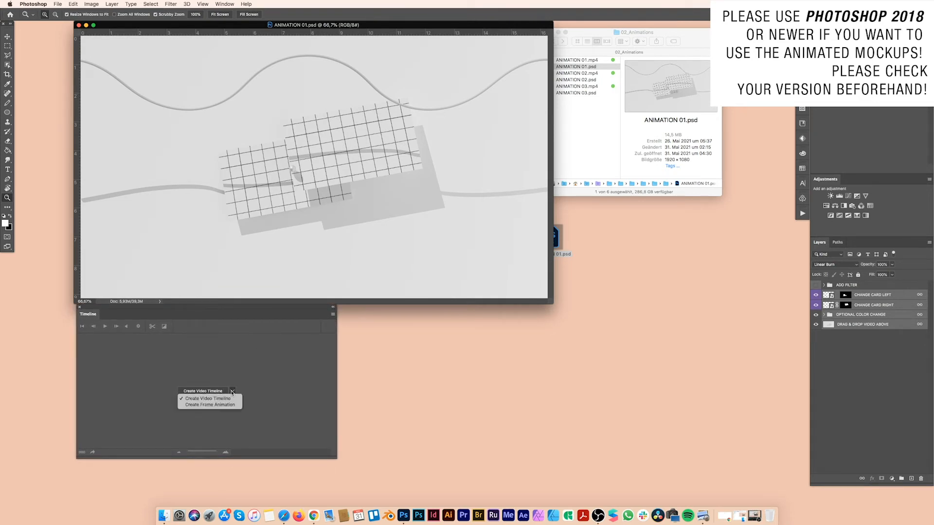
{"action": "left_click", "coordinate": [276, 391]}
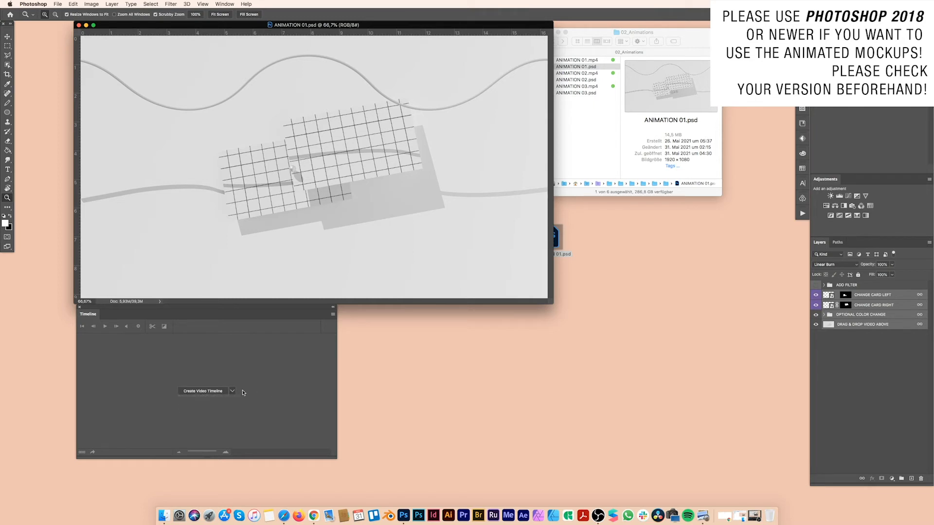
{"action": "left_click", "coordinate": [213, 395]}
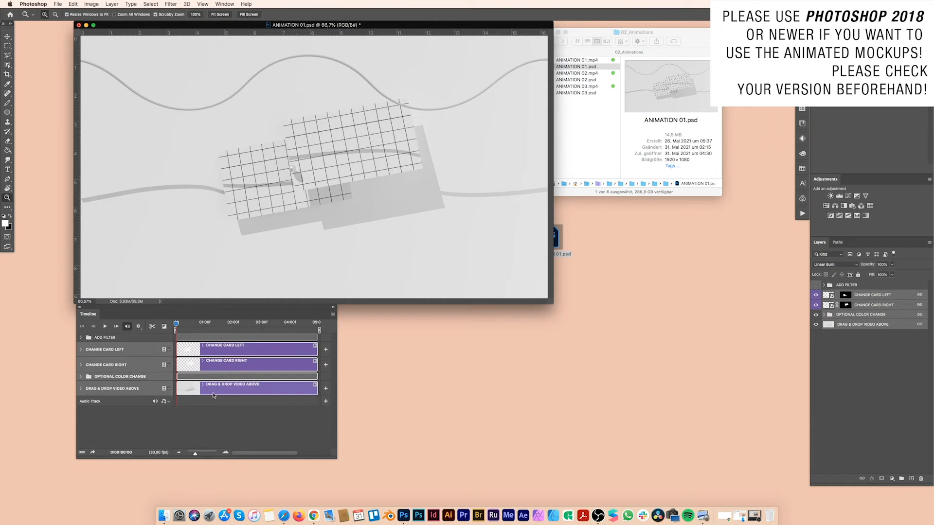
{"action": "left_click_drag", "start_coordinate": [333, 456], "coordinate": [363, 482]}
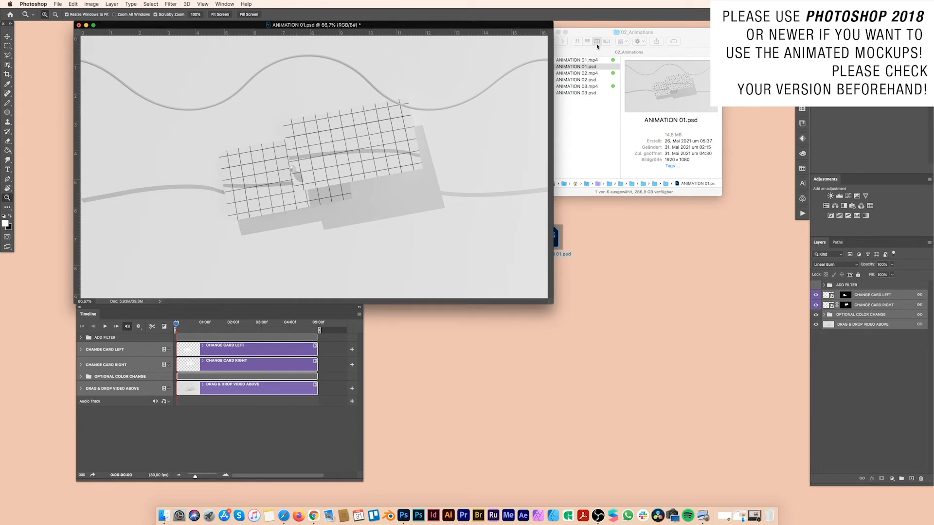
Place ANIMATION 01.mp4 in the document and move its layer directly above the DRAG & DROP VIDEO ABOVE layer
{"action": "left_click_drag", "start_coordinate": [589, 61], "coordinate": [282, 197]}
{"action": "key", "text": "Return"}
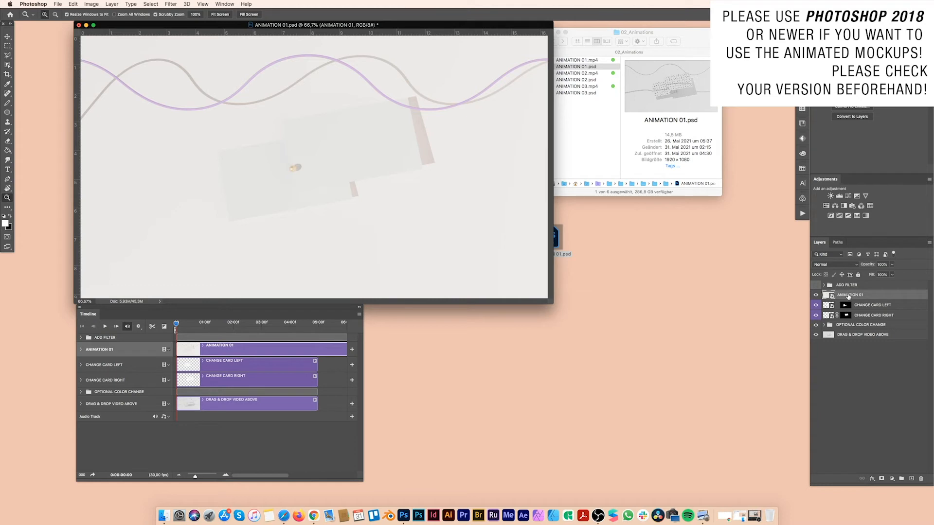
{"action": "left_click_drag", "start_coordinate": [846, 294], "coordinate": [853, 332]}
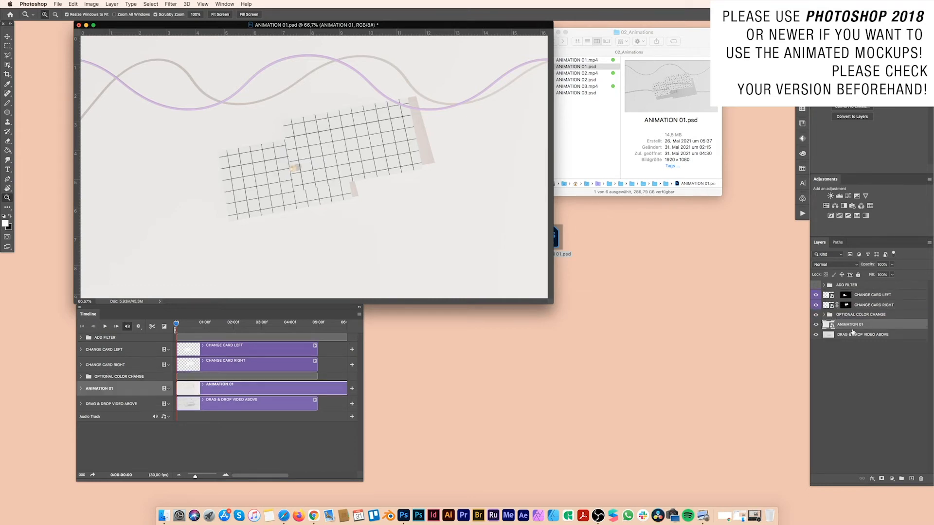
Widen the Timeline panel and extend the work area and the DRAG & DROP VIDEO ABOVE clip to the end of the video
{"action": "left_click_drag", "start_coordinate": [360, 485], "coordinate": [529, 482]}
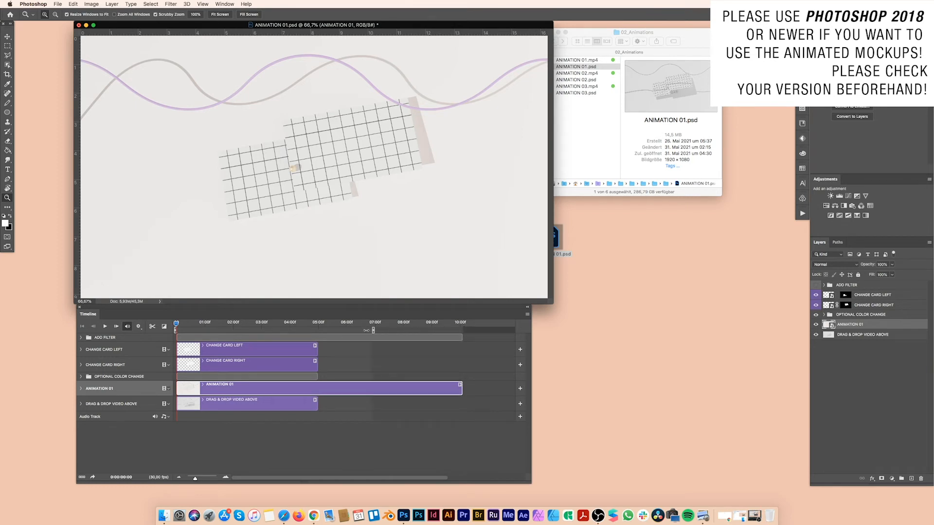
{"action": "left_click_drag", "start_coordinate": [319, 330], "coordinate": [464, 330]}
{"action": "left_click", "coordinate": [83, 406]}
{"action": "left_click", "coordinate": [82, 404]}
{"action": "left_click", "coordinate": [82, 404]}
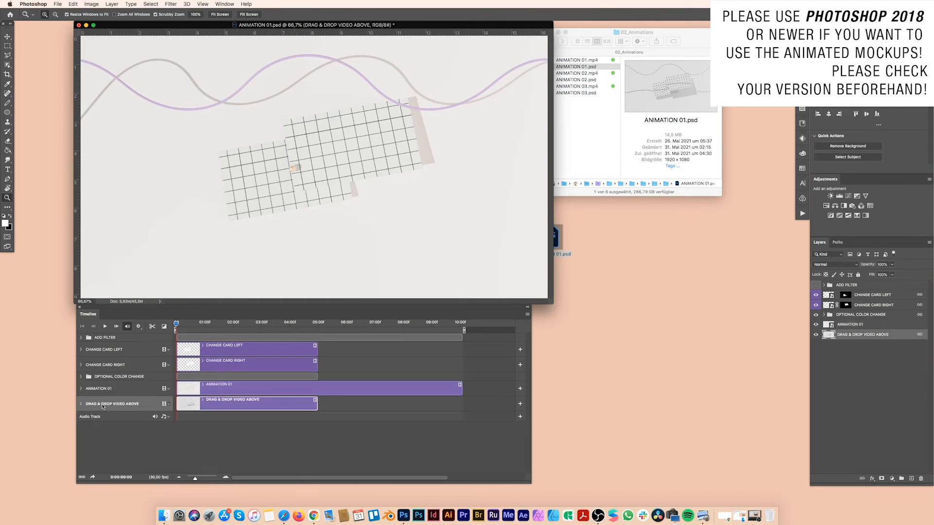
{"action": "left_click_drag", "start_coordinate": [315, 404], "coordinate": [462, 404]}
Extend the three CHANGE TONE clips in the OPTIONAL COLOR CHANGE group to the end of the video
{"action": "left_click", "coordinate": [81, 376]}
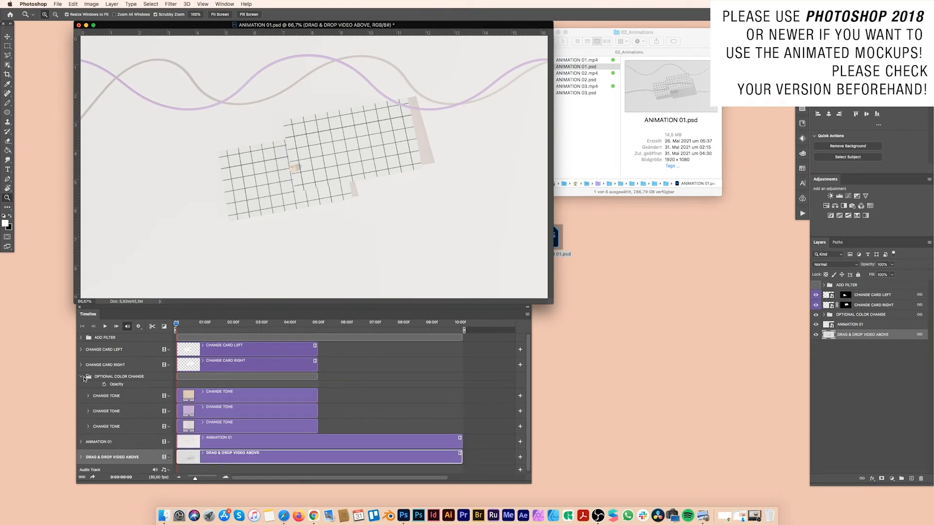
{"action": "left_click_drag", "start_coordinate": [317, 426], "coordinate": [460, 426]}
{"action": "left_click_drag", "start_coordinate": [317, 410], "coordinate": [460, 411]}
{"action": "left_click_drag", "start_coordinate": [317, 396], "coordinate": [460, 398]}
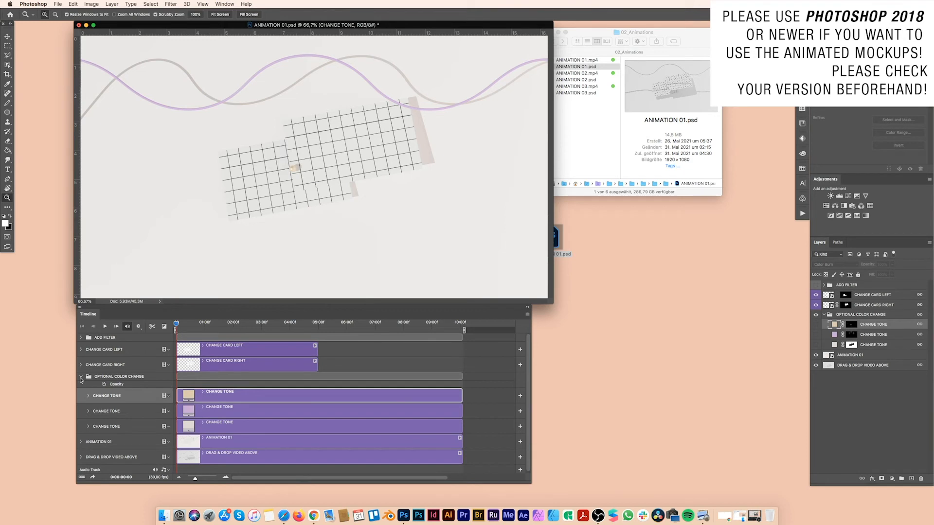
{"action": "left_click", "coordinate": [81, 377]}
Extend the CHANGE CARD RIGHT and CHANGE CARD LEFT clips to the end of the video
{"action": "left_click", "coordinate": [81, 365]}
{"action": "left_click_drag", "start_coordinate": [318, 365], "coordinate": [462, 366]}
{"action": "left_click", "coordinate": [81, 365]}
{"action": "left_click", "coordinate": [81, 350]}
{"action": "left_click", "coordinate": [81, 349]}
{"action": "left_click_drag", "start_coordinate": [314, 349], "coordinate": [462, 350]}
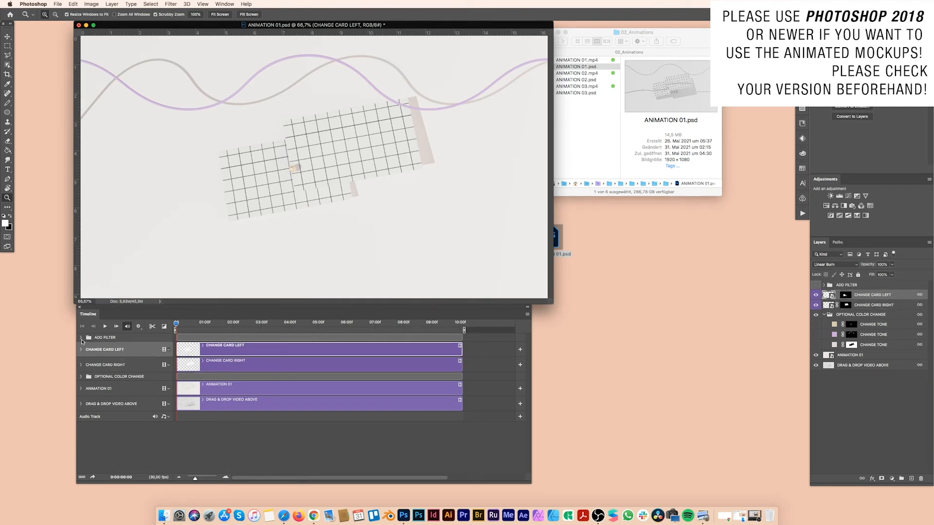
Extend the Grain clip in the ADD FILTER group to the end of the video, and set the playhead to the start
{"action": "left_click", "coordinate": [81, 337]}
{"action": "left_click_drag", "start_coordinate": [315, 353], "coordinate": [461, 353]}
{"action": "left_click", "coordinate": [81, 337]}
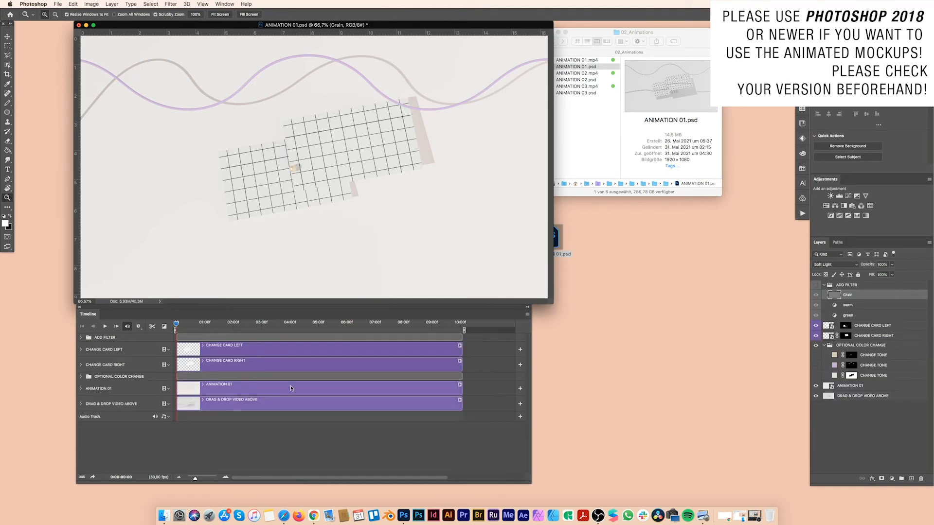
{"action": "left_click", "coordinate": [361, 395]}
{"action": "left_click_drag", "start_coordinate": [176, 323], "coordinate": [174, 359]}
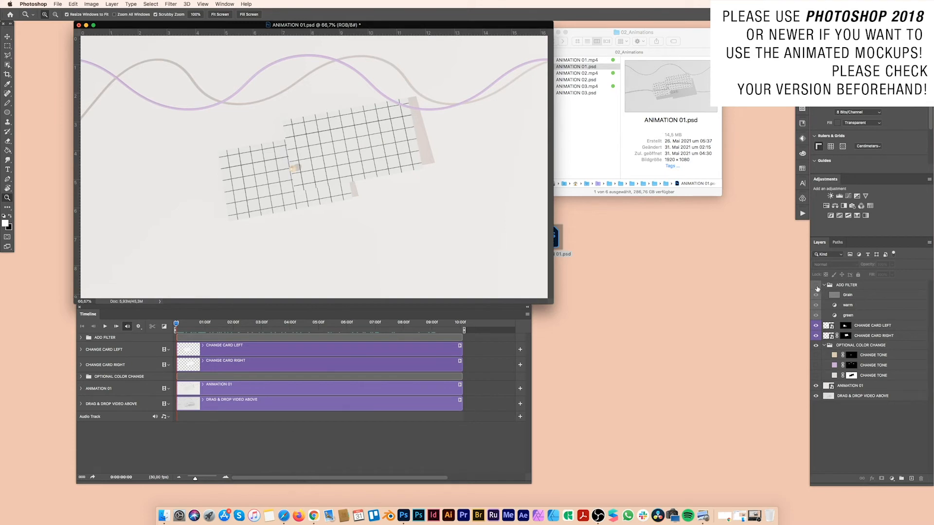
Toggle the ADD FILTER group's visibility to compare its effect, leaving the group hidden and collapsed
{"action": "left_click", "coordinate": [816, 285]}
{"action": "left_click", "coordinate": [816, 286]}
{"action": "left_click", "coordinate": [824, 285]}
{"action": "left_click", "coordinate": [815, 285]}
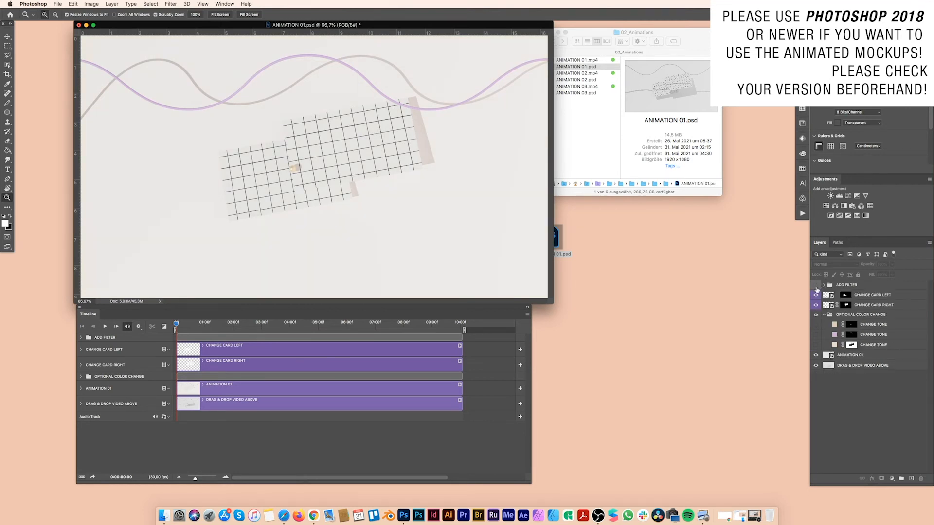
Show the middle CHANGE TONE layer in the OPTIONAL COLOR CHANGE group and set its fill colour to blue #5868ff
{"action": "left_click", "coordinate": [815, 335]}
{"action": "double_click", "coordinate": [833, 335]}
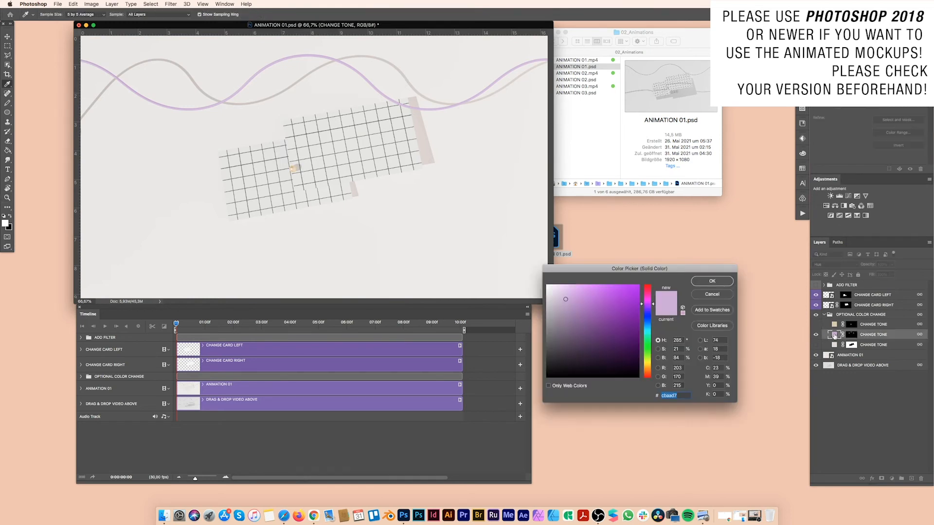
{"action": "left_click_drag", "start_coordinate": [647, 333], "coordinate": [605, 280]}
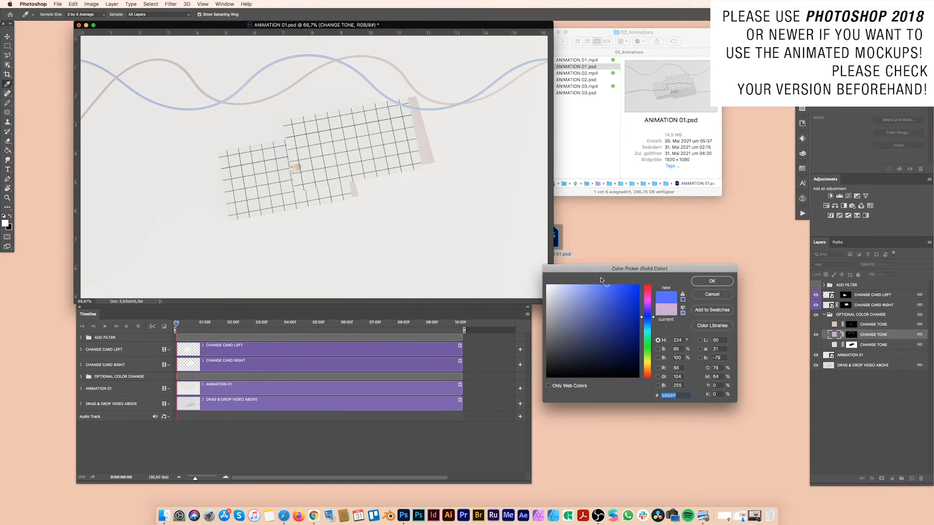
{"action": "left_click", "coordinate": [707, 282]}
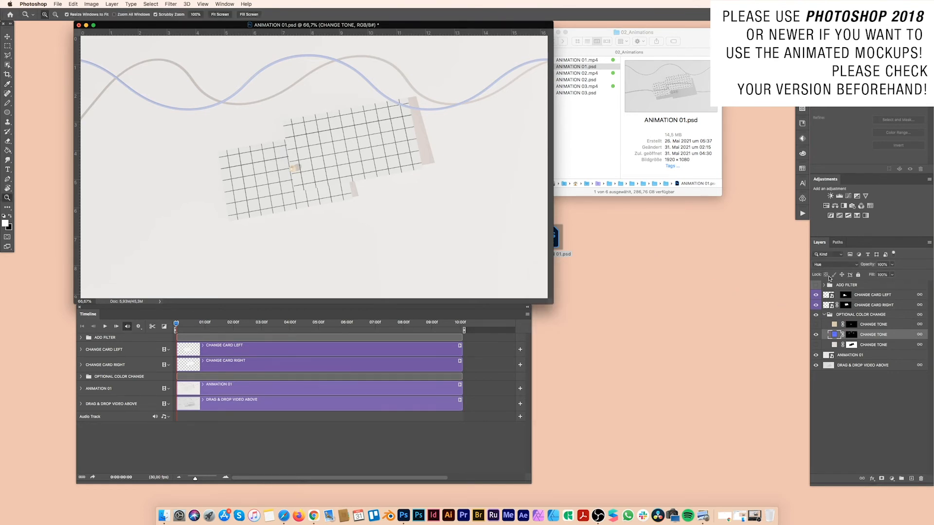
Set the blue CHANGE TONE layer's blend mode to Soft Light, then hide the layer and collapse its group
{"action": "left_click", "coordinate": [826, 266]}
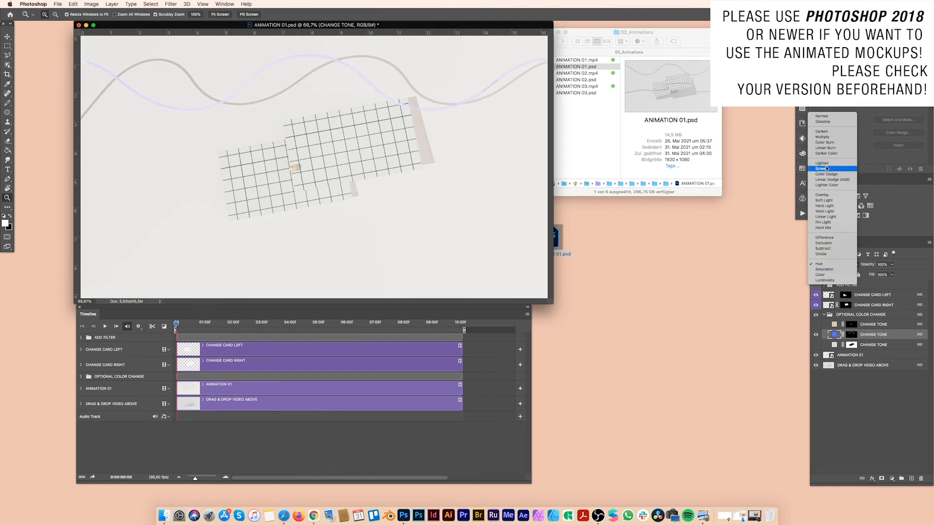
{"action": "left_click", "coordinate": [831, 201]}
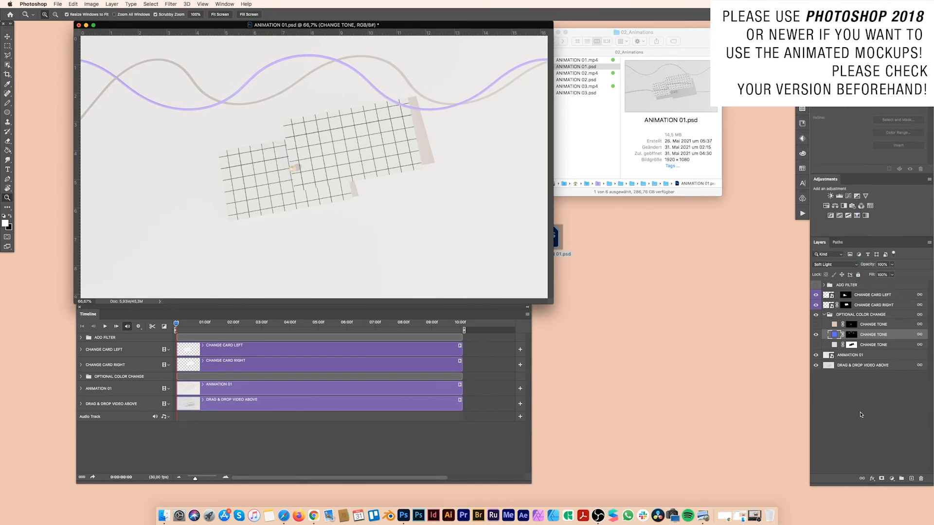
{"action": "left_click", "coordinate": [815, 335]}
{"action": "left_click", "coordinate": [824, 316]}
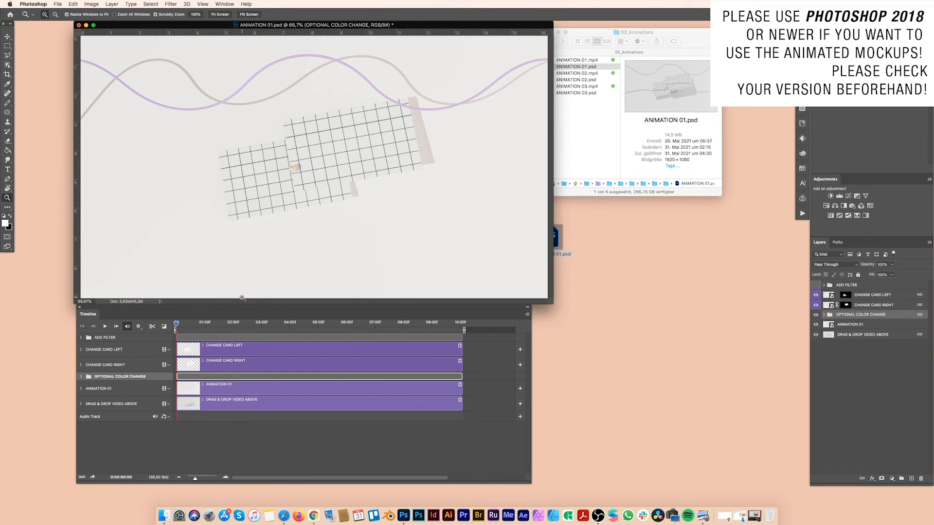
Review the Render Video settings for ANIMATION 01.mp4, close them without rendering and deselect the layer group
{"action": "left_click", "coordinate": [56, 4]}
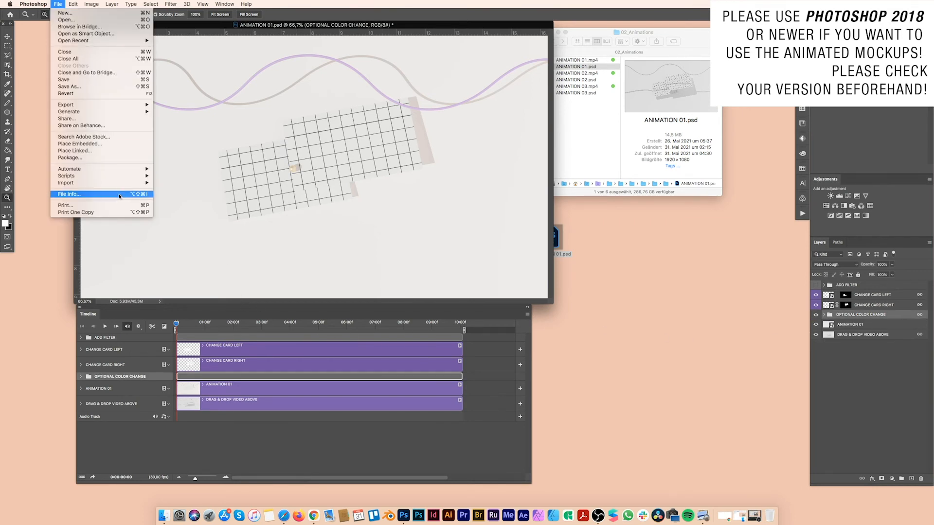
{"action": "mouse_move", "coordinate": [92, 107]}
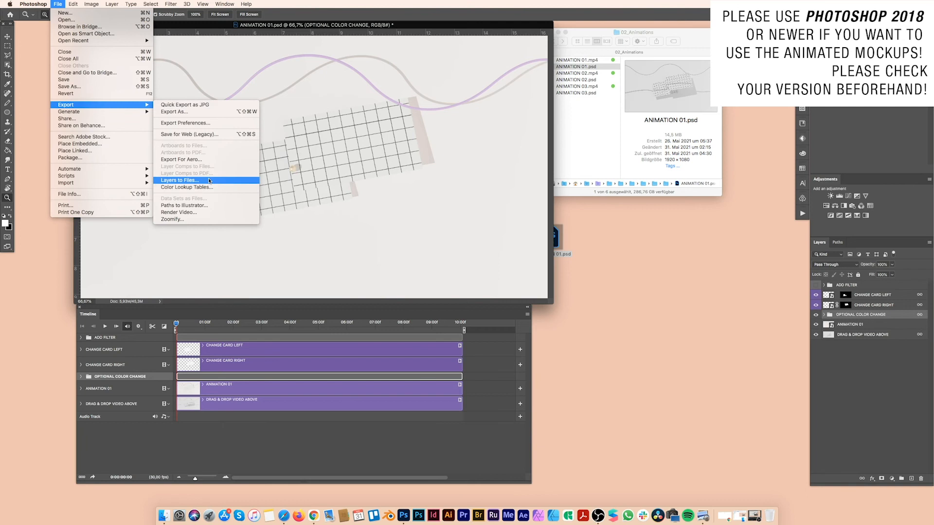
{"action": "left_click", "coordinate": [193, 212]}
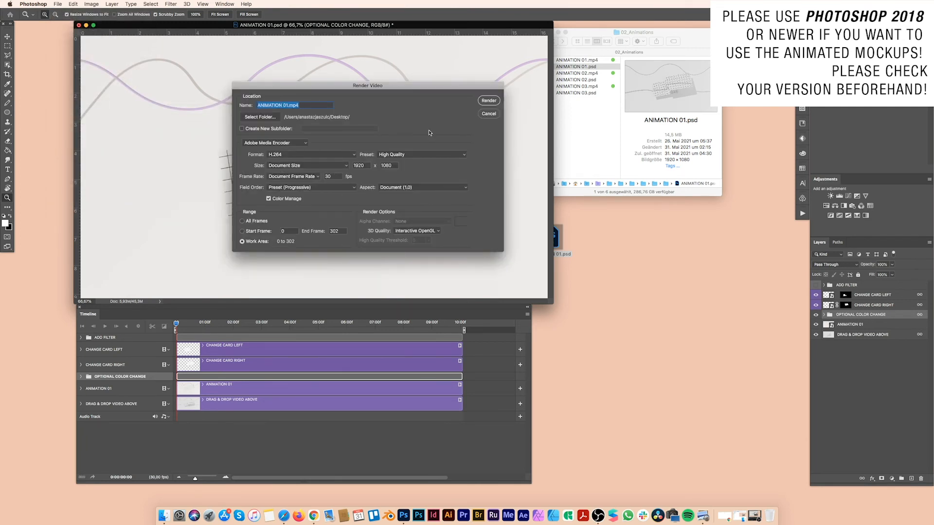
{"action": "left_click", "coordinate": [488, 113]}
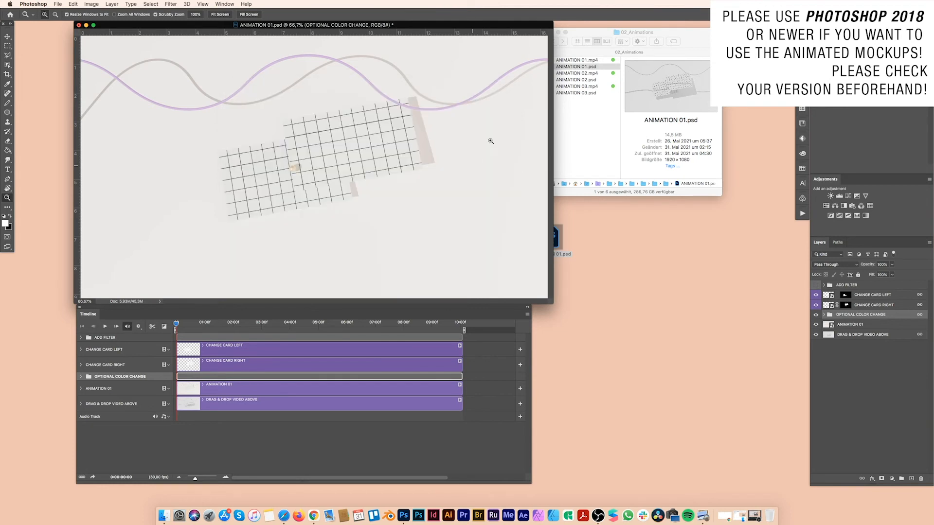
{"action": "left_click", "coordinate": [230, 465]}
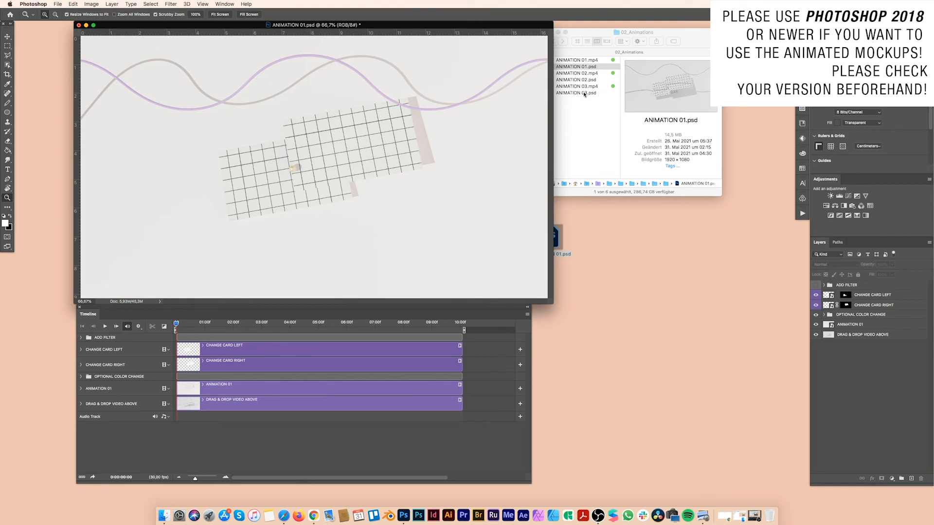
Set the timeline frame rate to 60 fps
{"action": "left_click", "coordinate": [527, 314]}
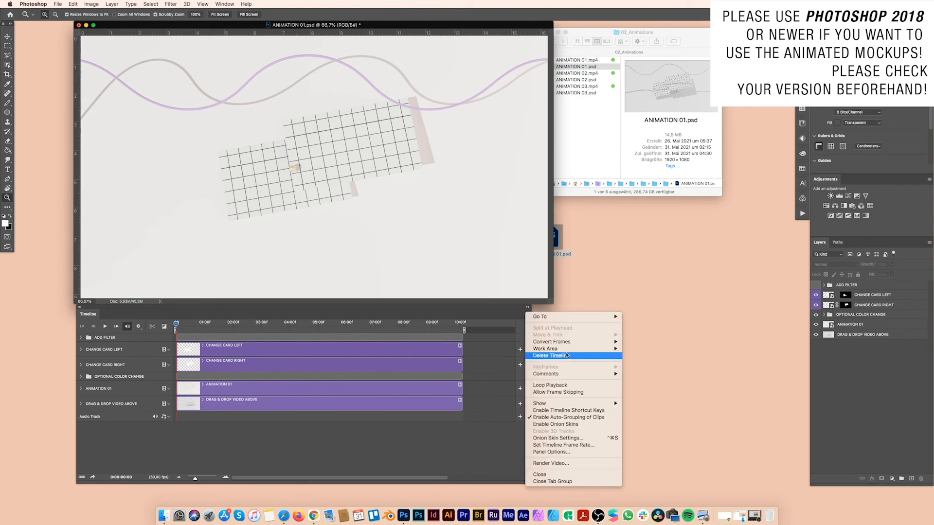
{"action": "left_click", "coordinate": [529, 321]}
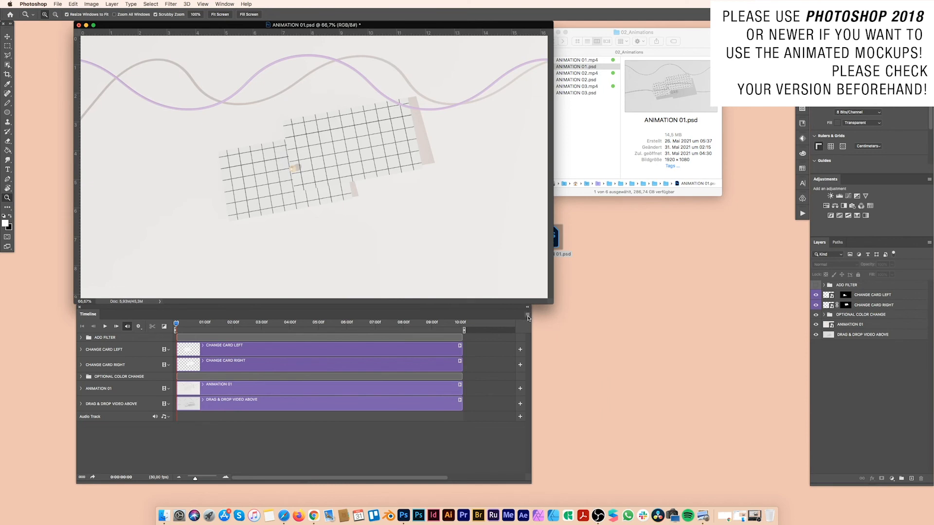
{"action": "left_click", "coordinate": [528, 316]}
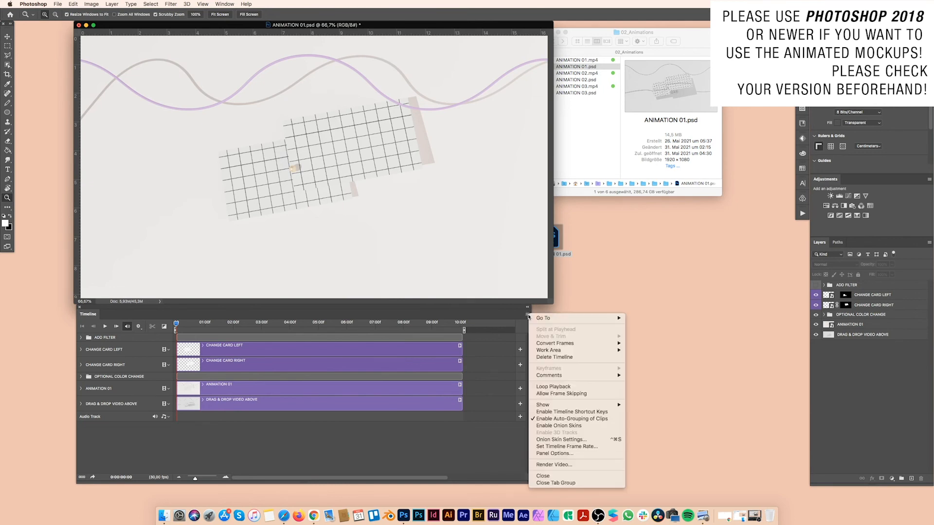
{"action": "left_click", "coordinate": [583, 446]}
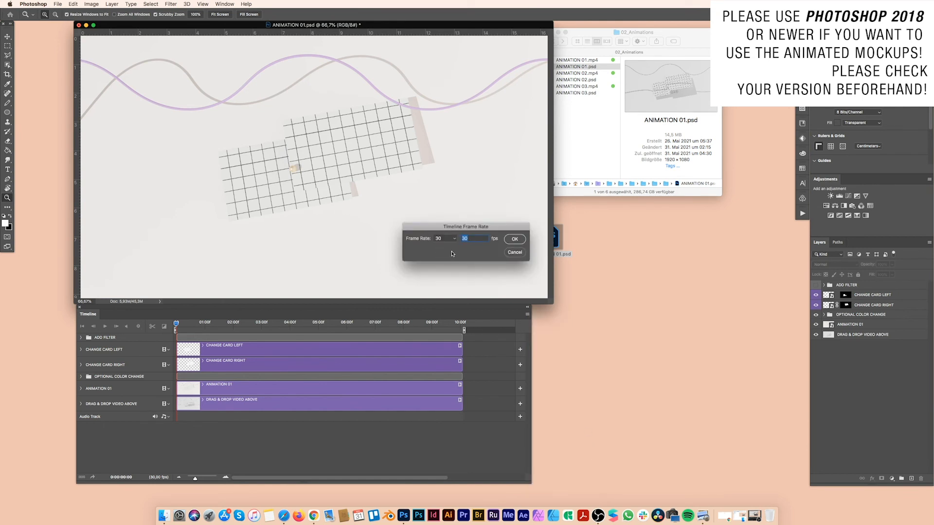
{"action": "type", "text": "60"}
{"action": "left_click", "coordinate": [515, 239]}
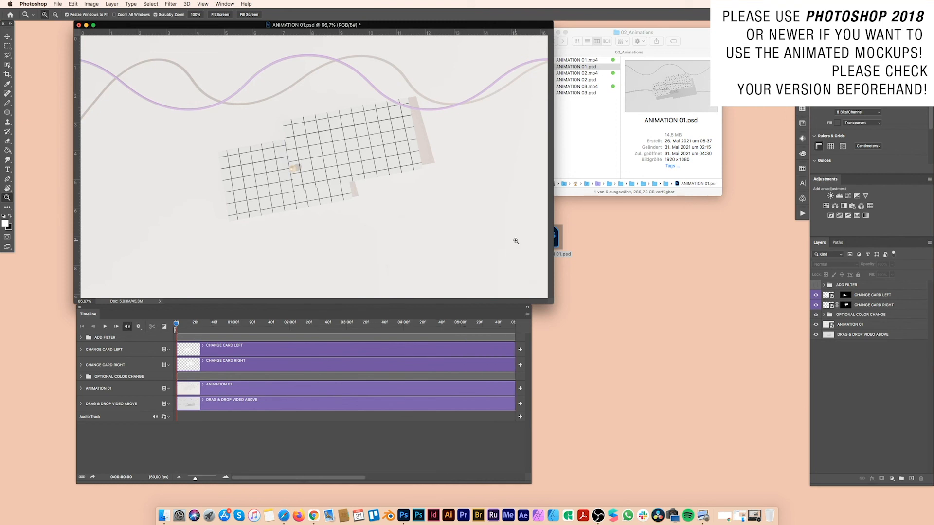
Check the frame rate and work area range in the Render Video settings, then close them without rendering
{"action": "left_click", "coordinate": [58, 4]}
{"action": "mouse_move", "coordinate": [98, 106]}
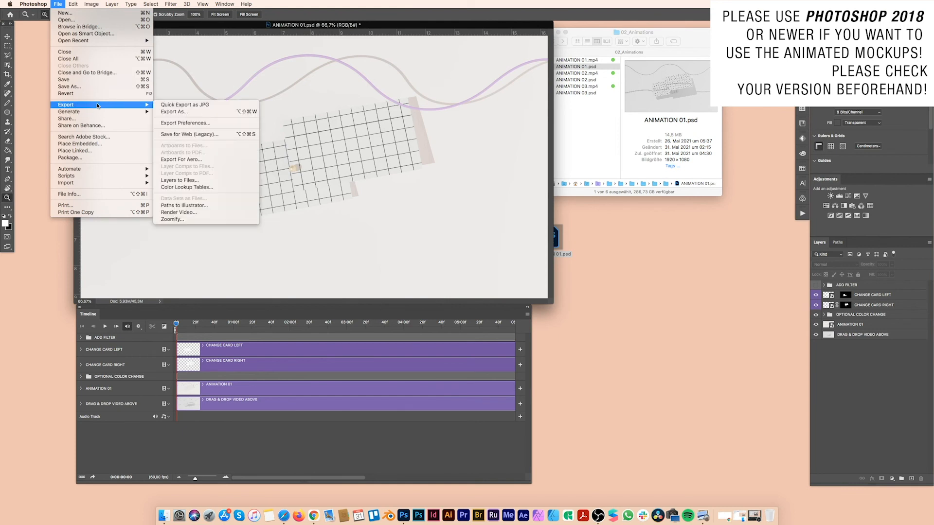
{"action": "left_click", "coordinate": [194, 212]}
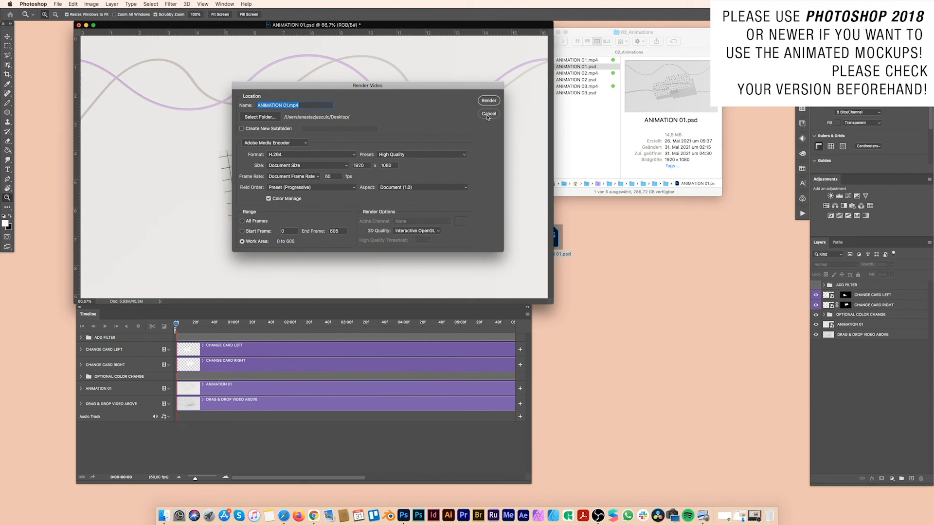
{"action": "left_click", "coordinate": [488, 114]}
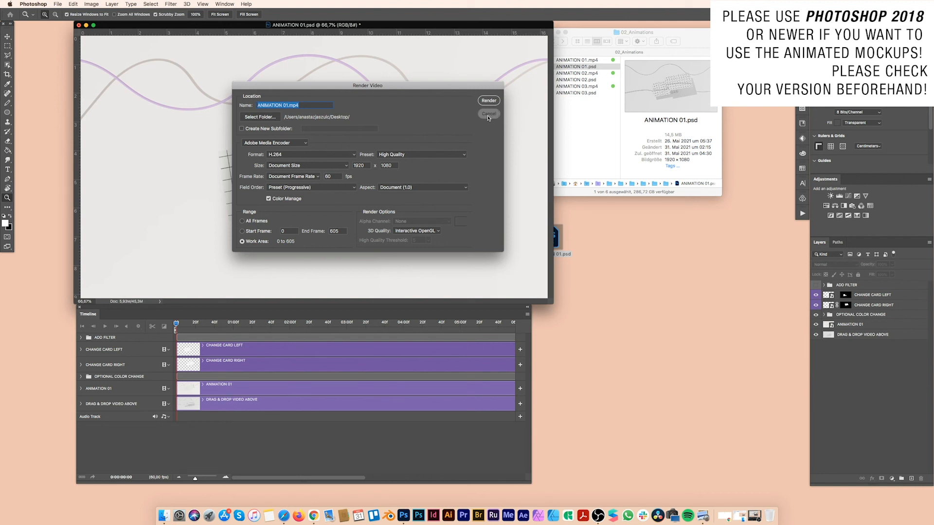